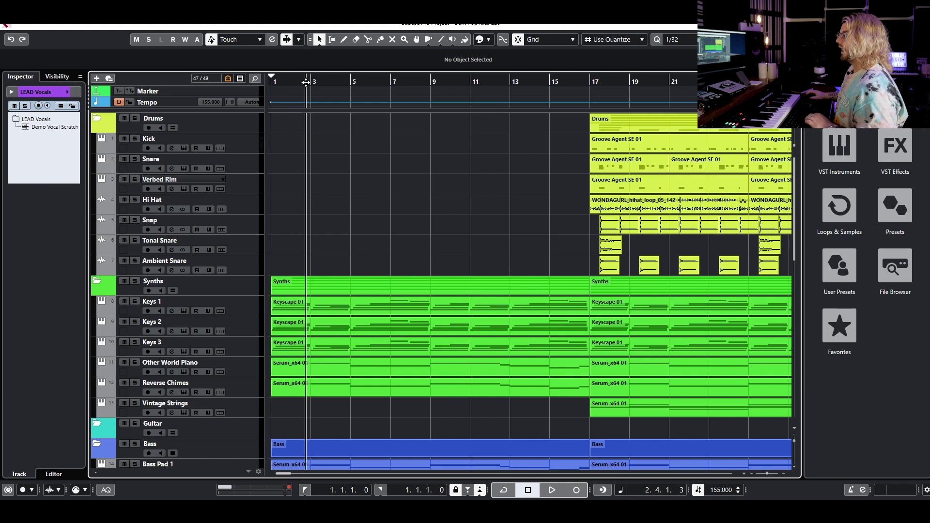
Play the arrangement from bar 1 to listen to the opening synth section.
drag(306, 82, 306, 73)
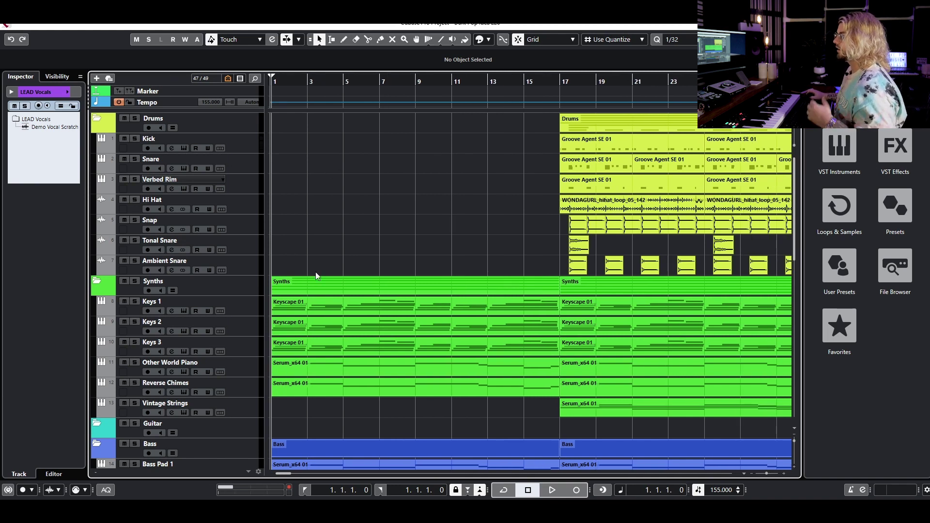
scroll(346, 218, down, 3)
scroll(345, 201, up, 3)
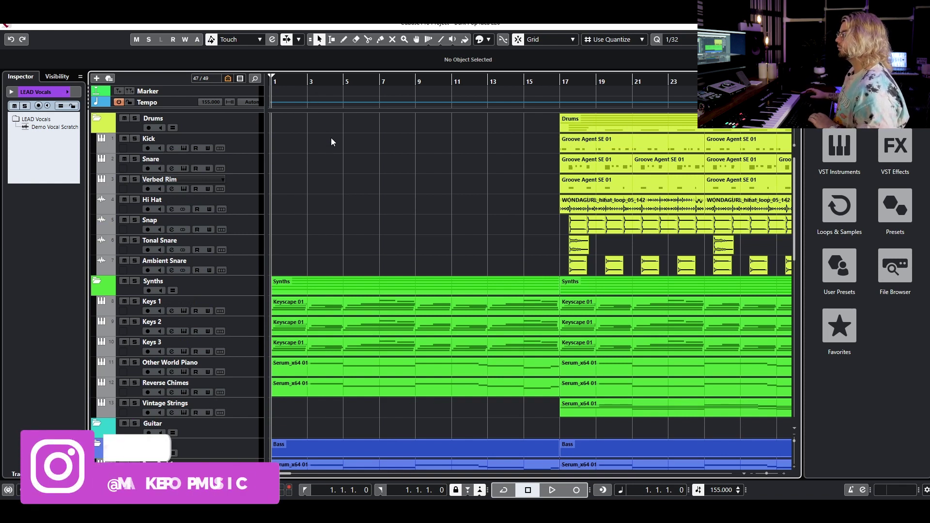
key(space)
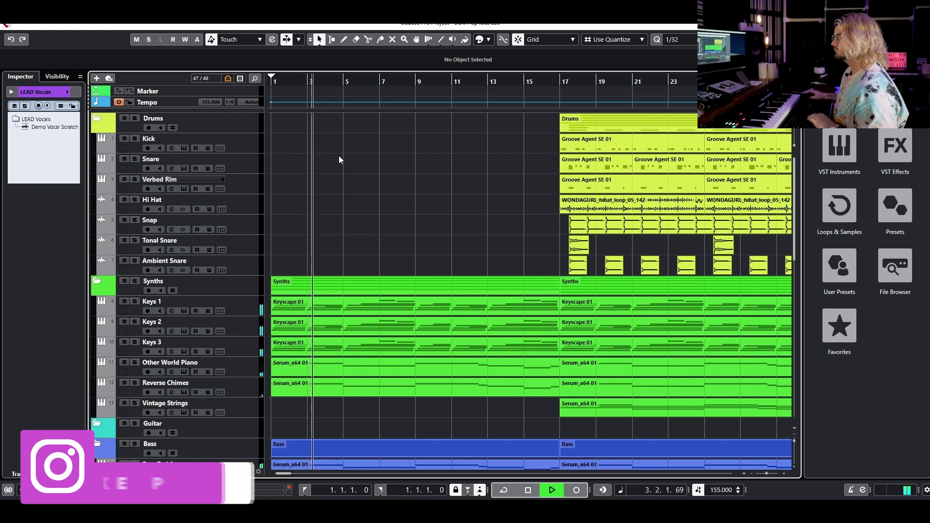
key(space)
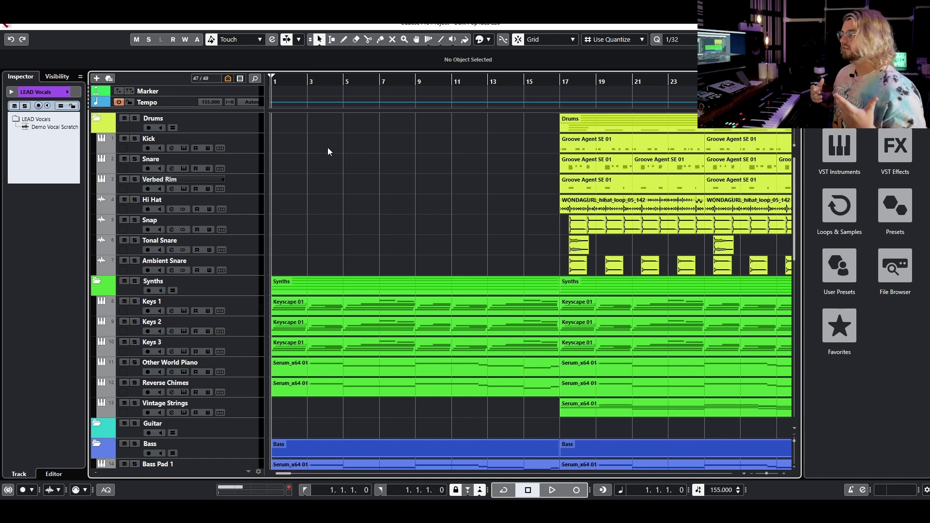
Solo the Keys 1 track and open its channel settings with the Auto-Key plug-in.
click(172, 314)
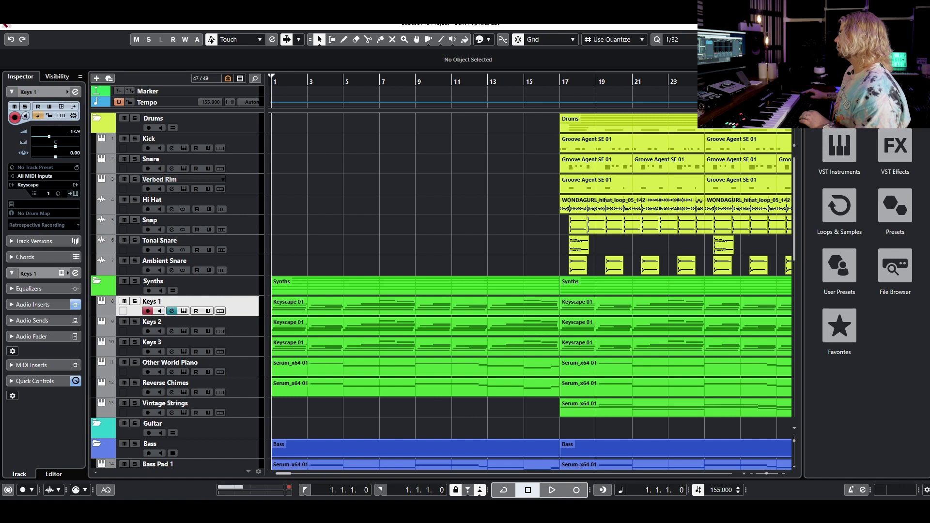
key(e)
key(s)
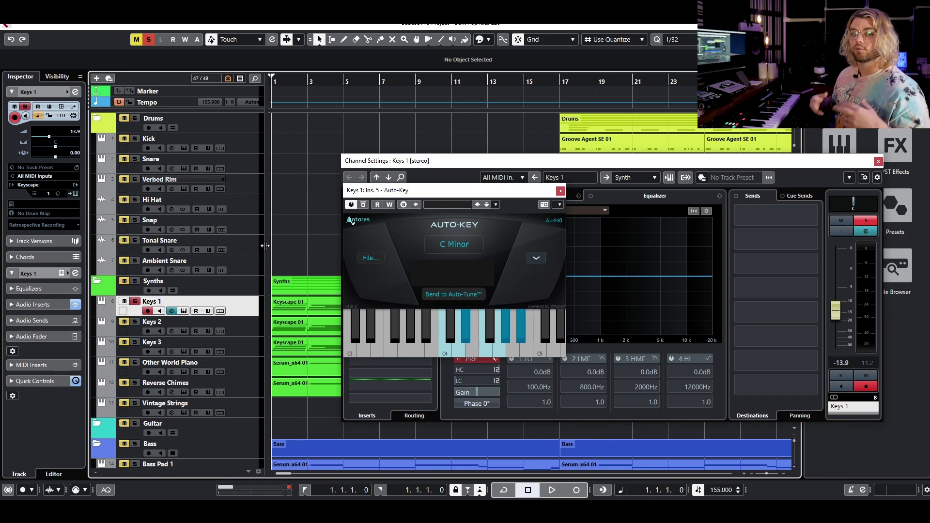
Play the soloed Keys 1 track from the start through Auto-Key to detect the song's key, and close the plug-in and channel windows.
click(342, 83)
key(Home)
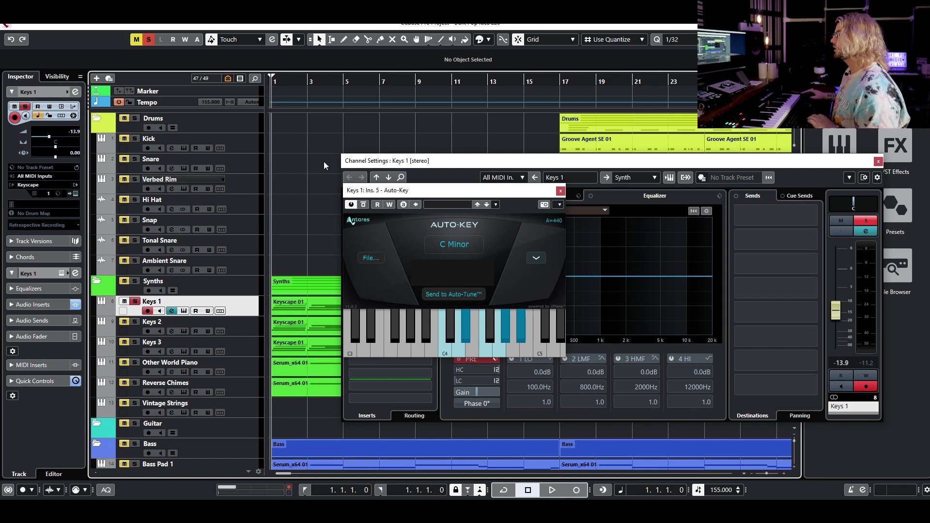
key(space)
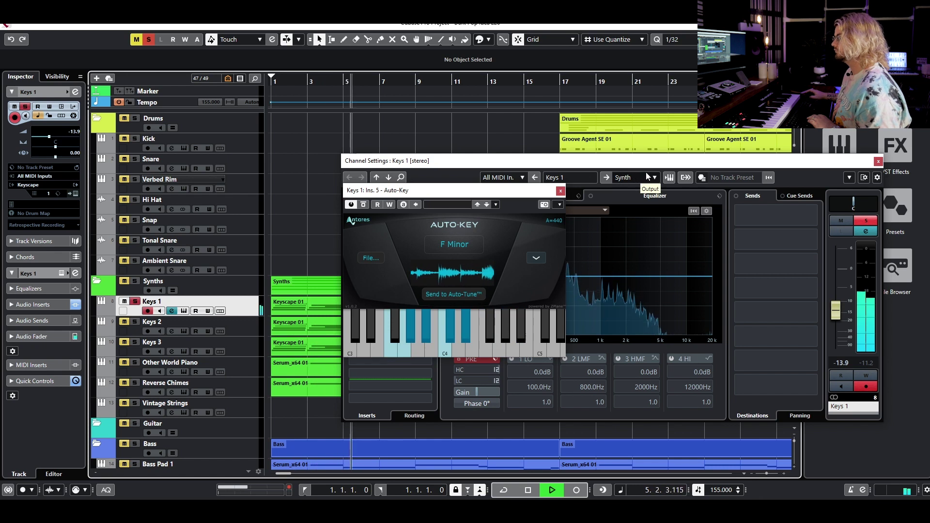
click(879, 162)
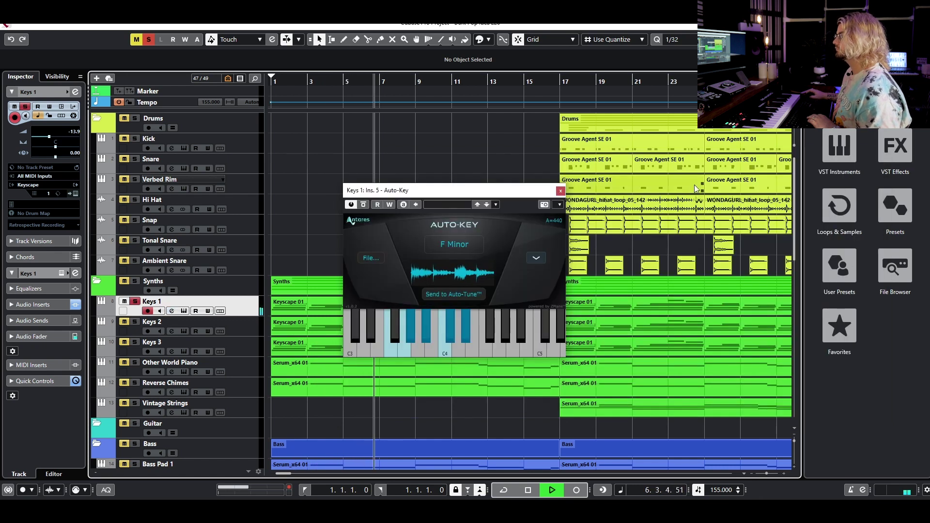
key(space)
click(561, 191)
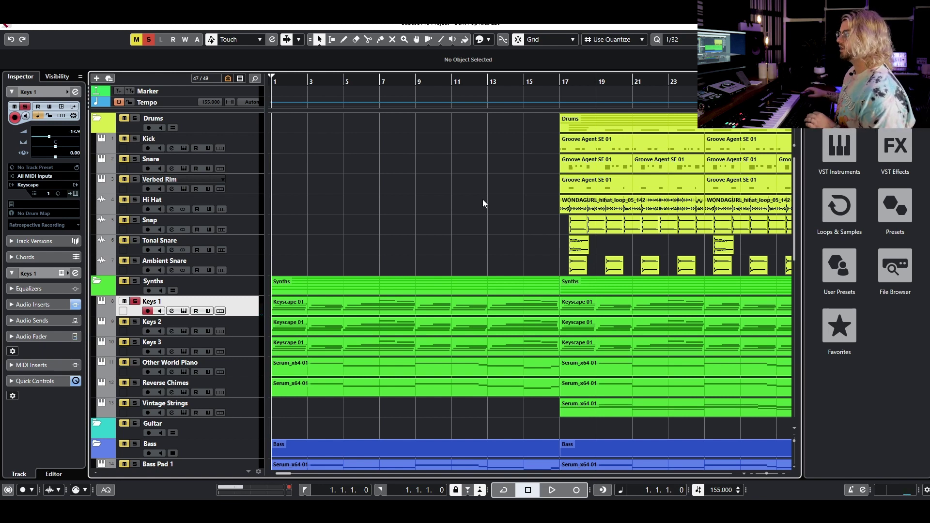
Switch to the browser and open MusicTheorySite's Name That Key tool to view its chord table and key wheel.
key(alt+Tab)
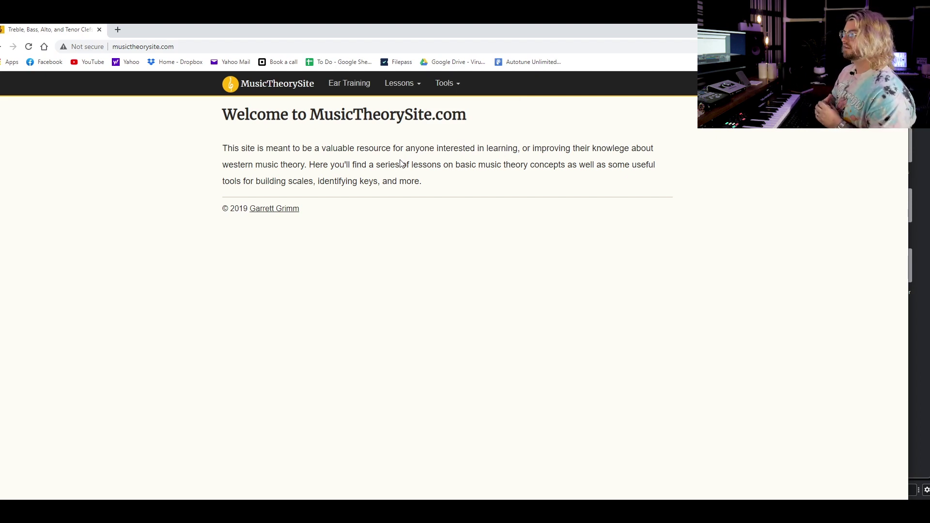
click(442, 86)
click(460, 106)
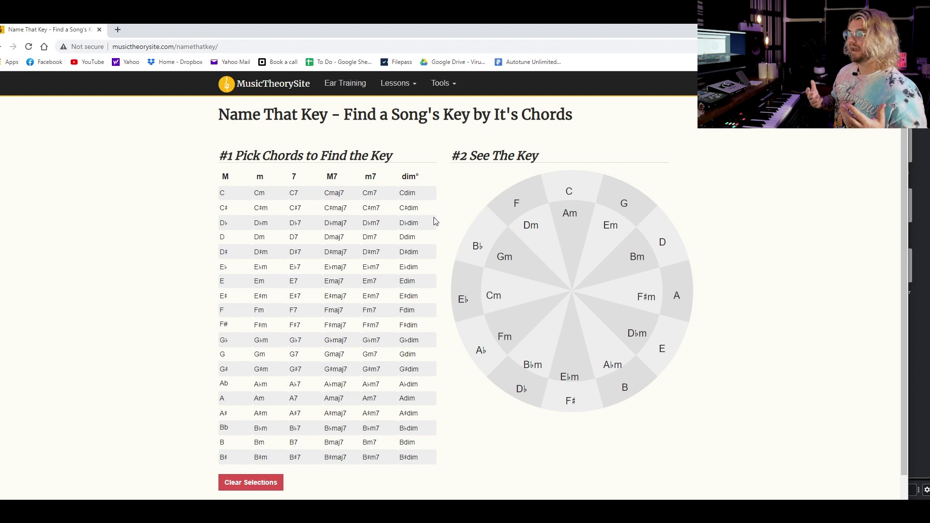
scroll(583, 197, down, 1)
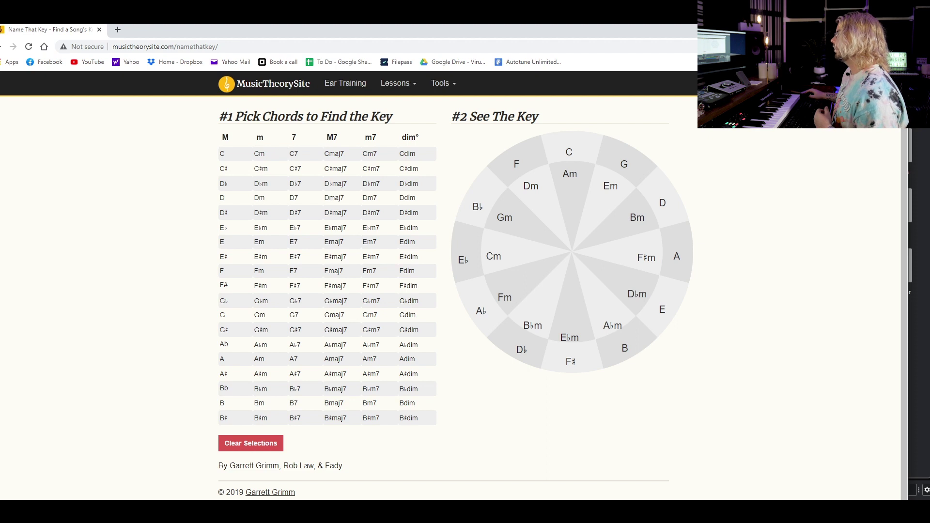
Search the web for "notes of f minor" and read the notes of the scale in the featured result.
click(335, 51)
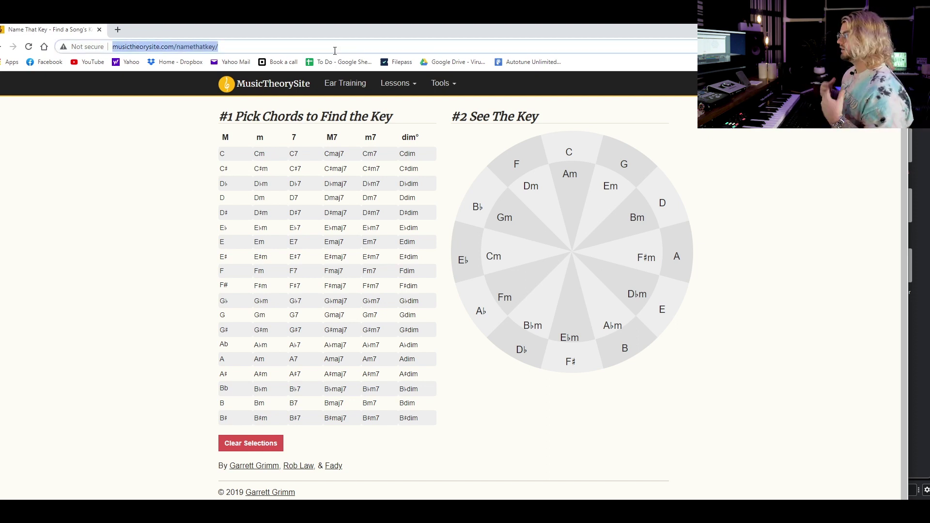
text(notes )
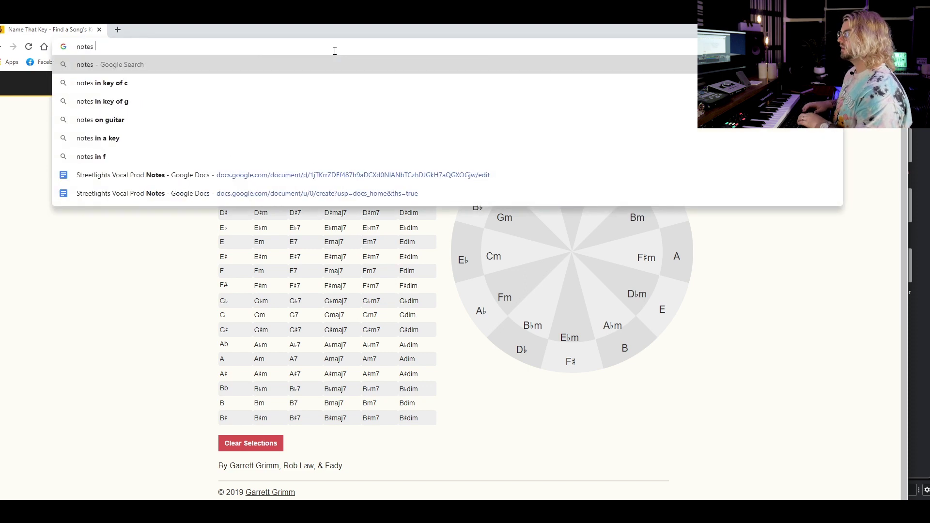
text(of f m)
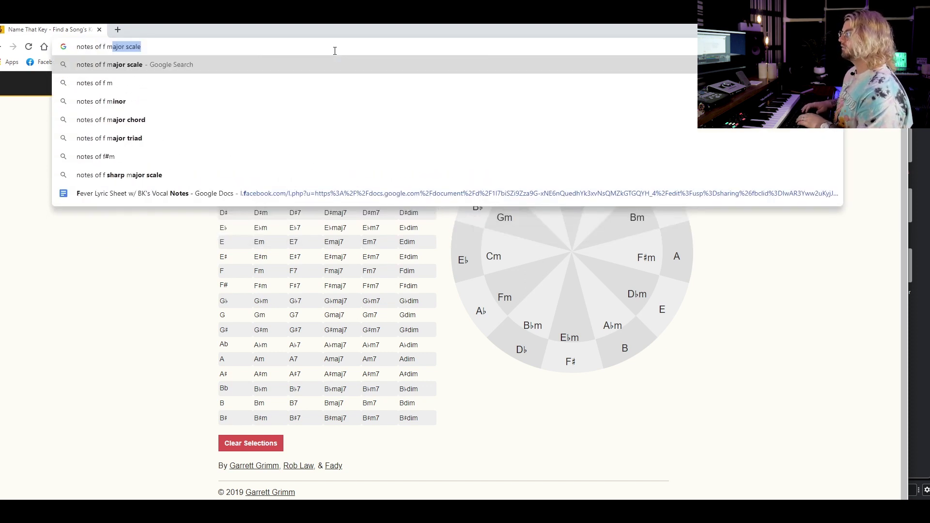
text(inor)
key(Return)
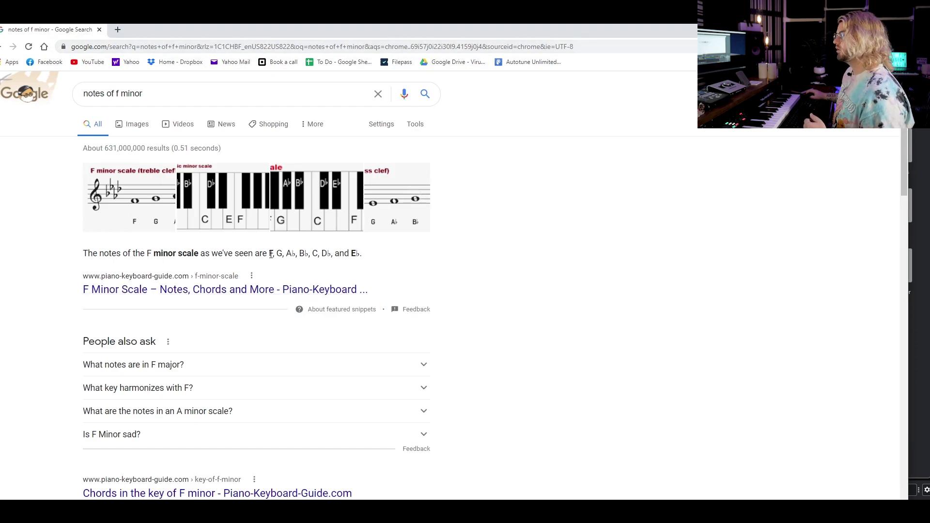
double_click(271, 253)
click(284, 257)
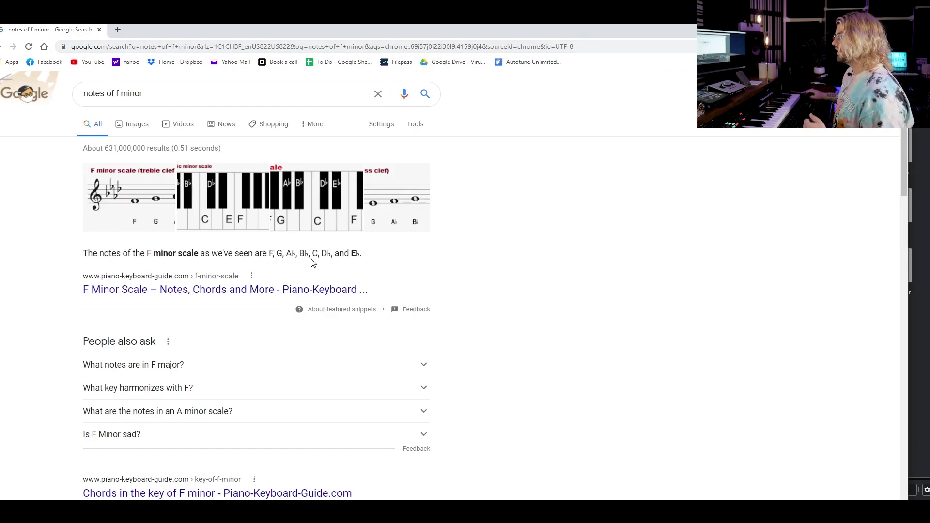
double_click(352, 253)
click(350, 256)
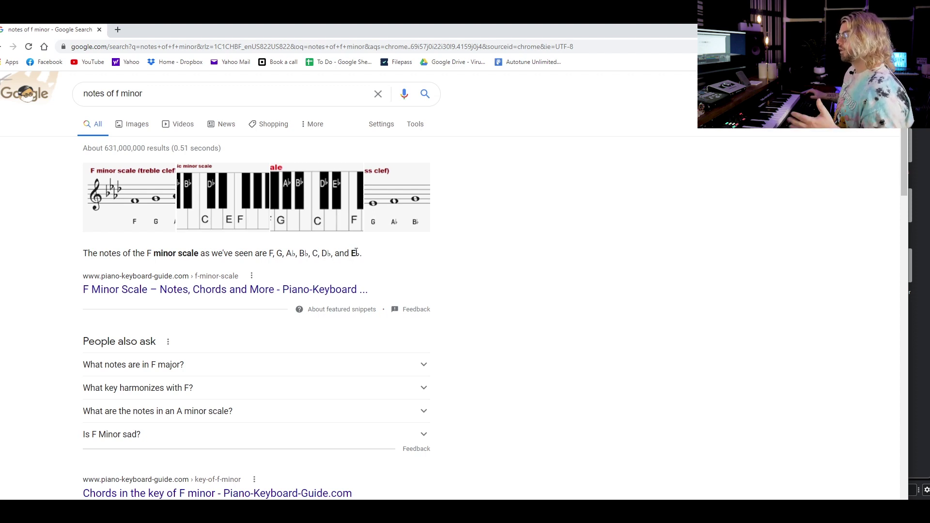
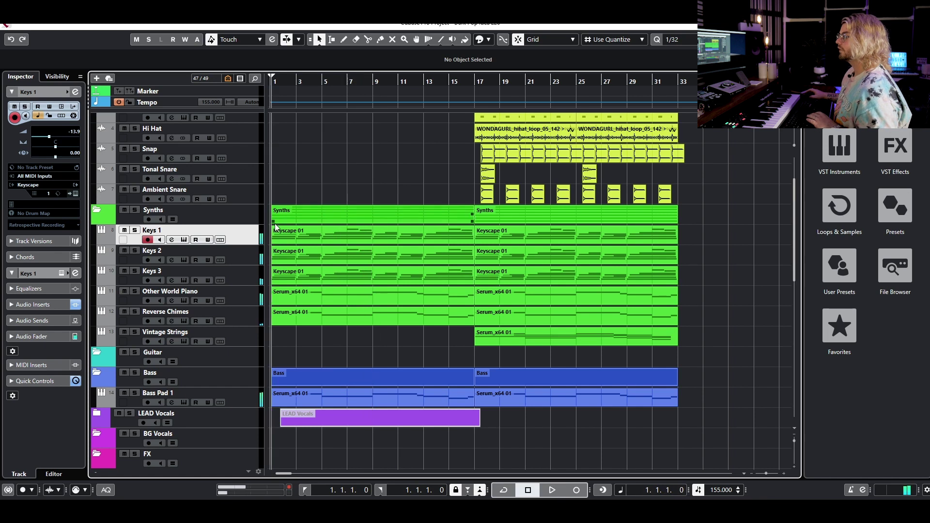
Add one Keyscape instrument track below Keys 1 in Cubase, with its audio output routed to the Synth group.
right_click(251, 233)
mouse_move(334, 242)
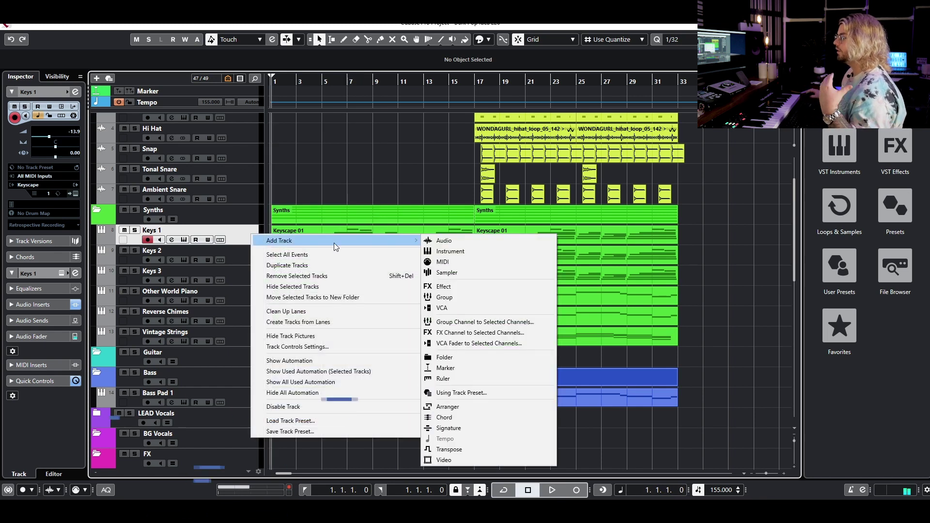
click(463, 250)
click(430, 245)
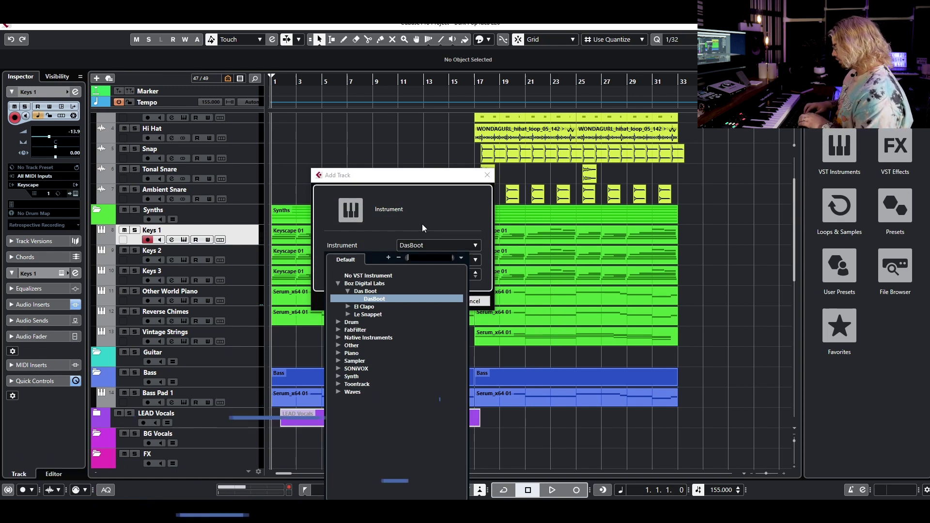
text(key)
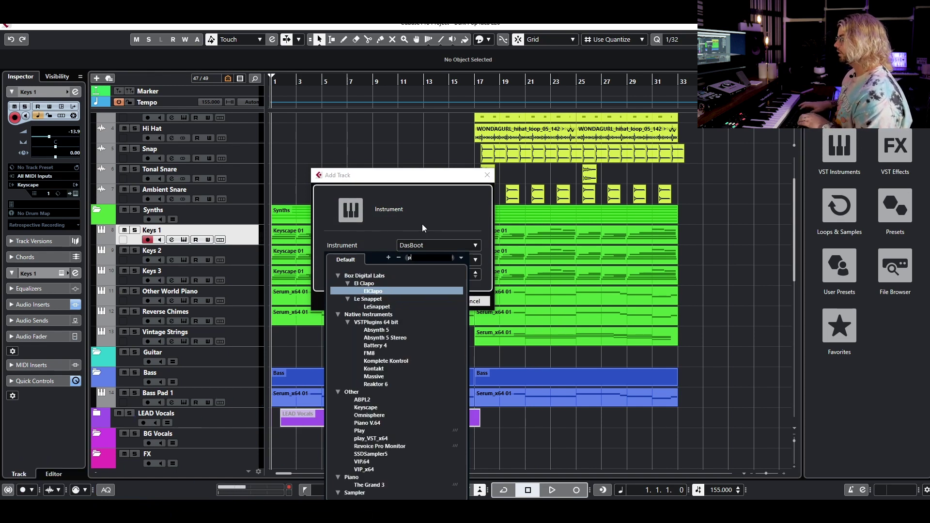
text(scape)
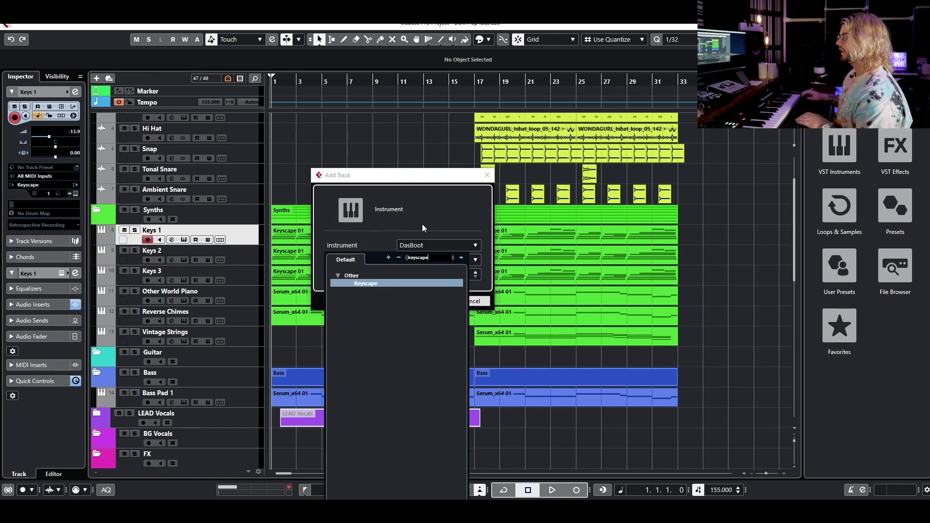
click(404, 278)
click(404, 284)
click(420, 261)
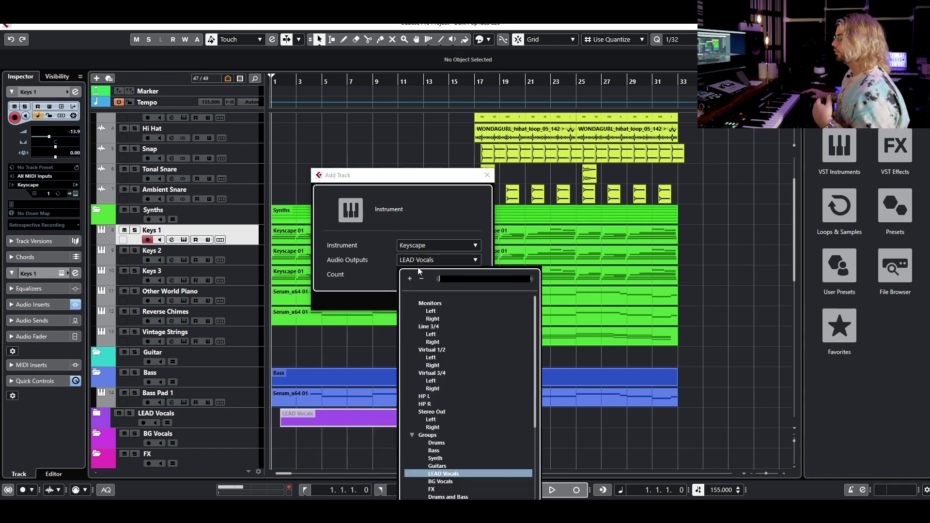
click(435, 459)
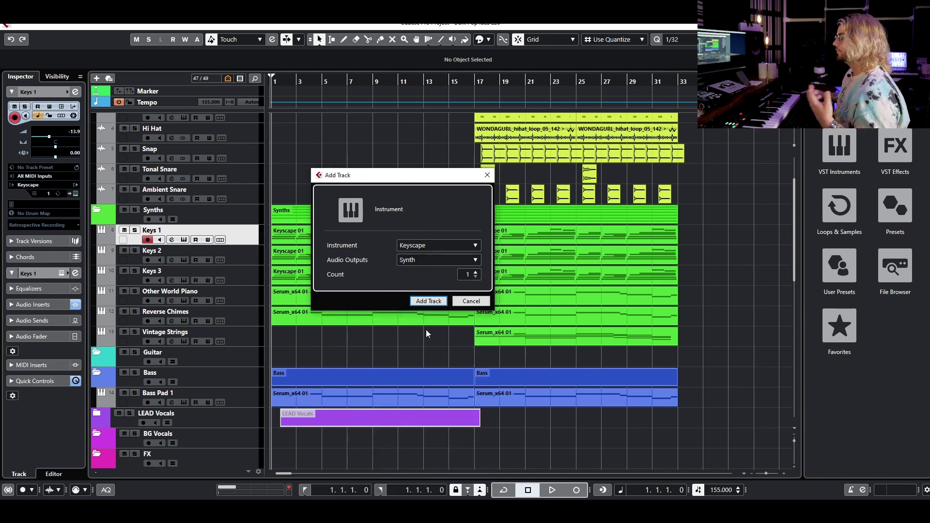
click(436, 302)
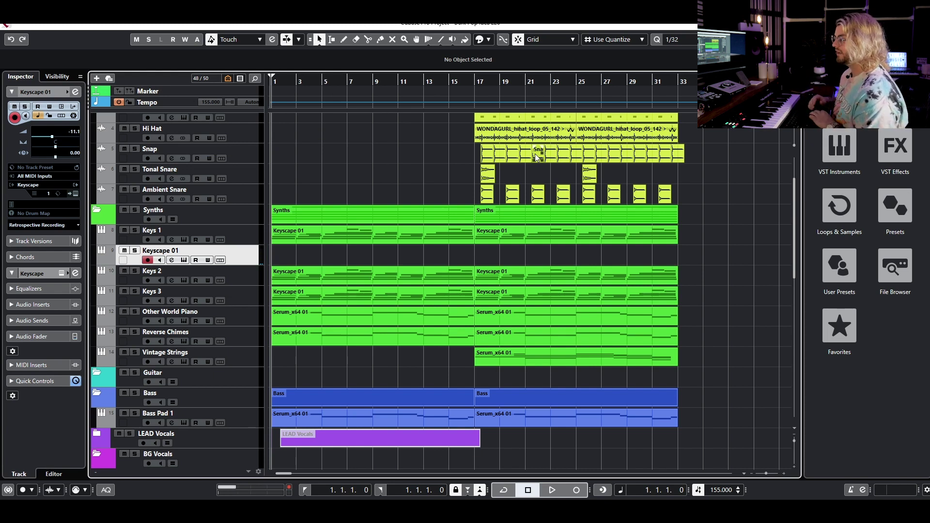
Play the arrangement from bar 1 repeatedly while trying out melody ideas live on the record-enabled Keyscape 01 track.
key(space)
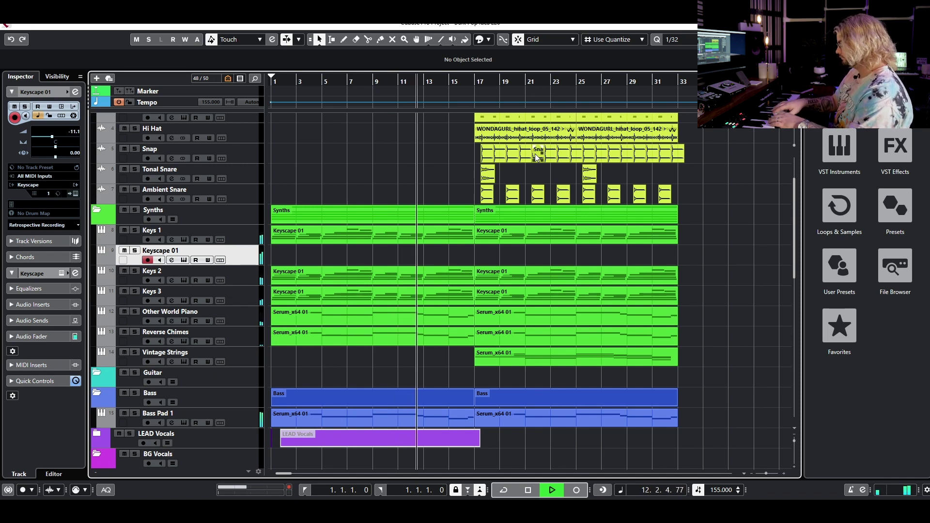
key(space)
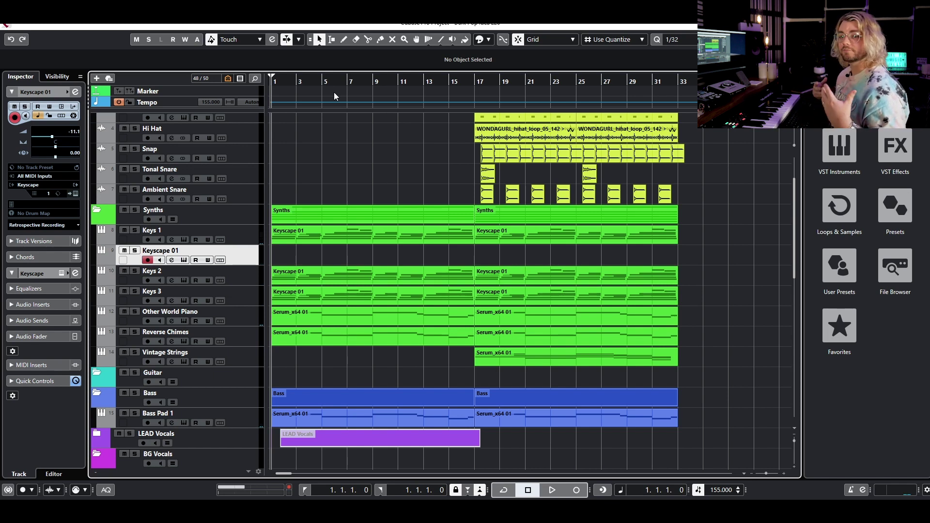
drag(334, 84, 353, 237)
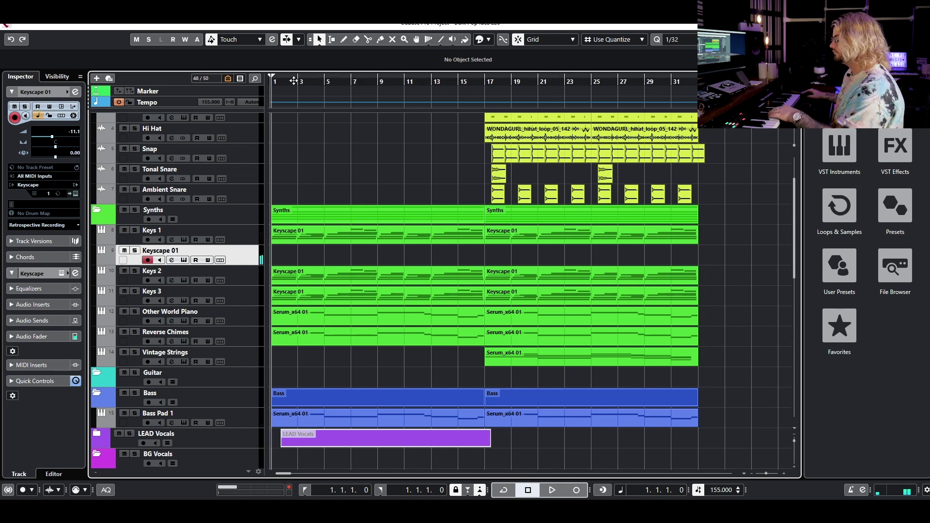
key(space)
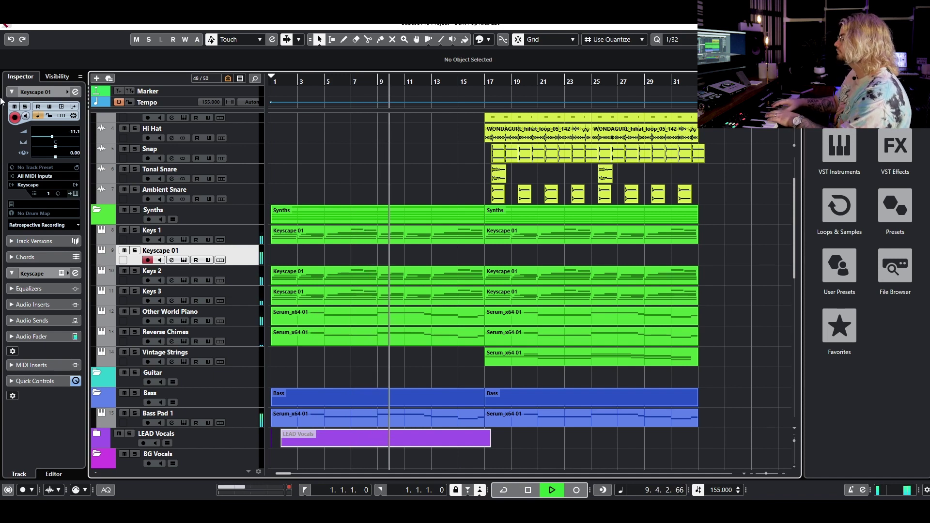
key(space)
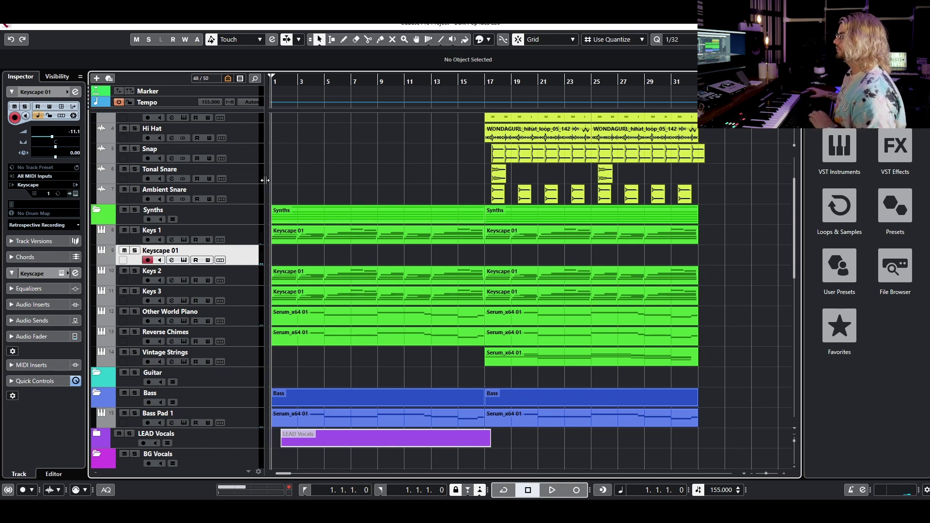
key(h)
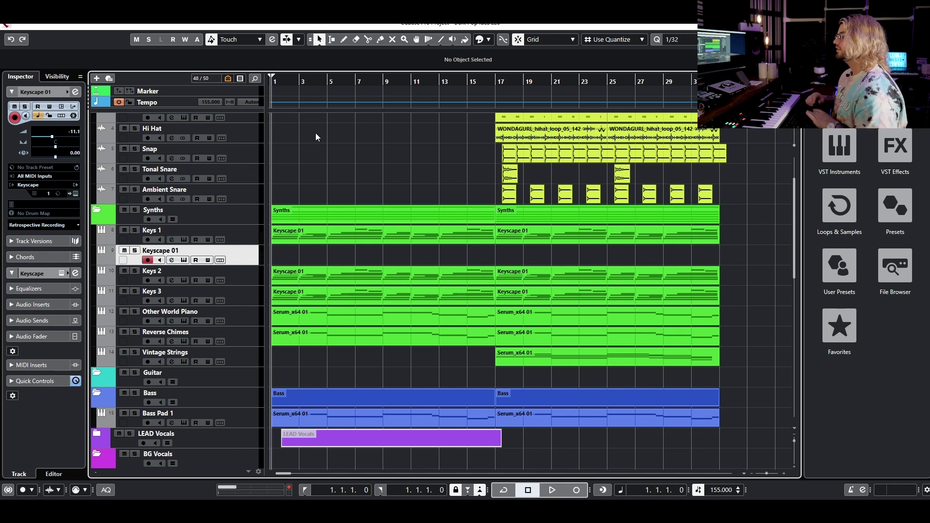
key(space)
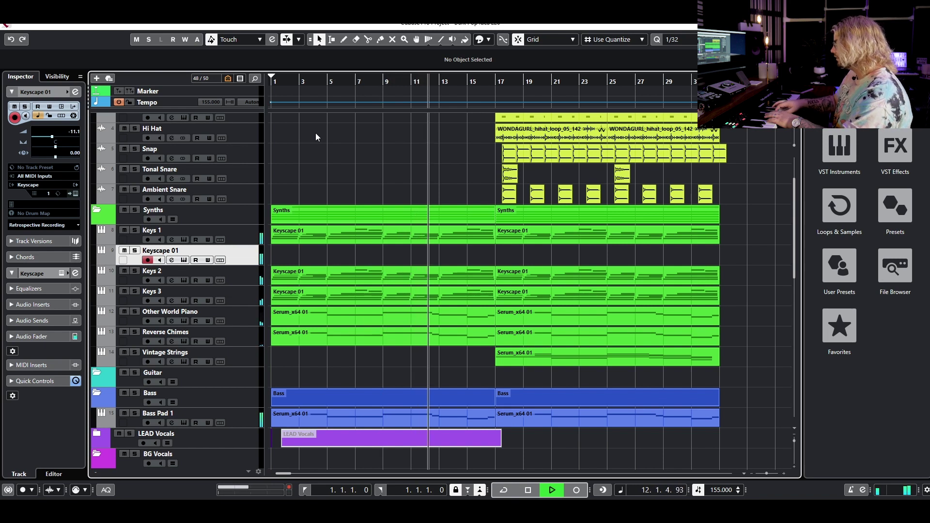
key(space)
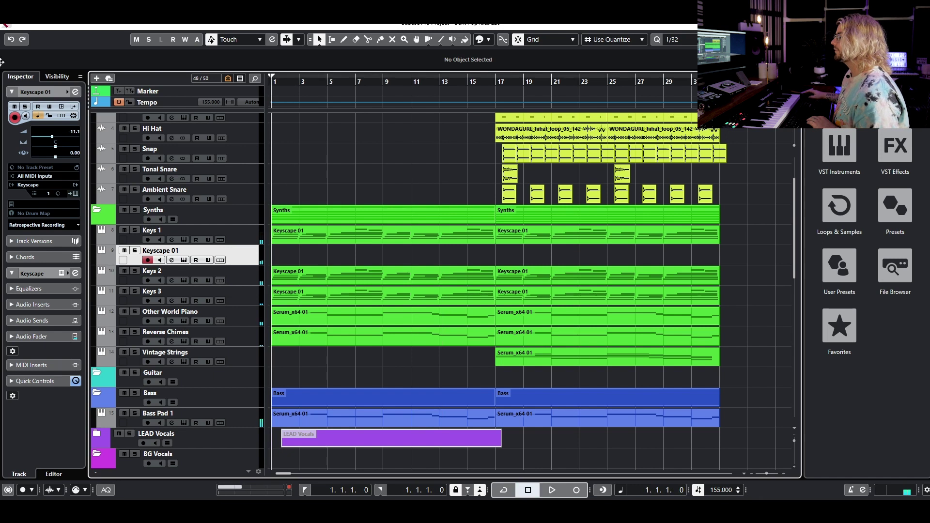
Play the arrangement from bar 1, and again from bar 9 into the section where the drums enter at bar 17.
key(g)
key(space)
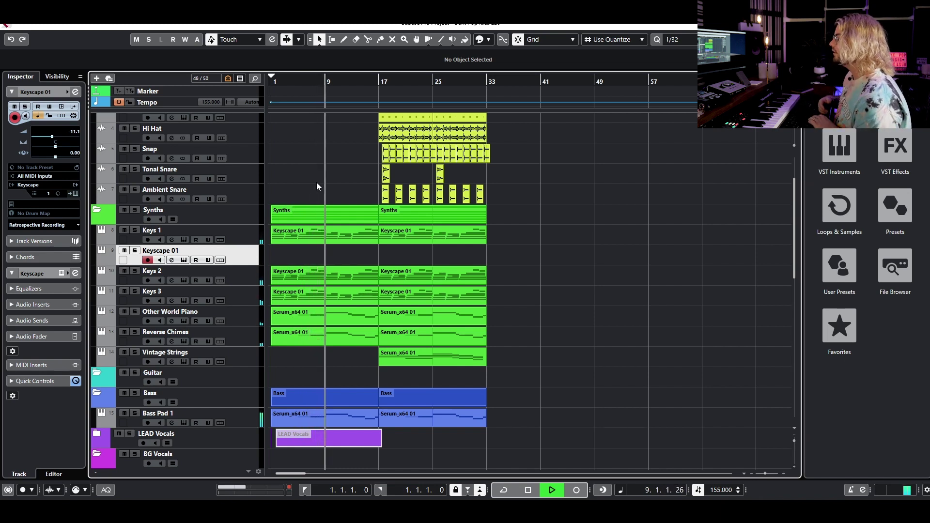
key(space)
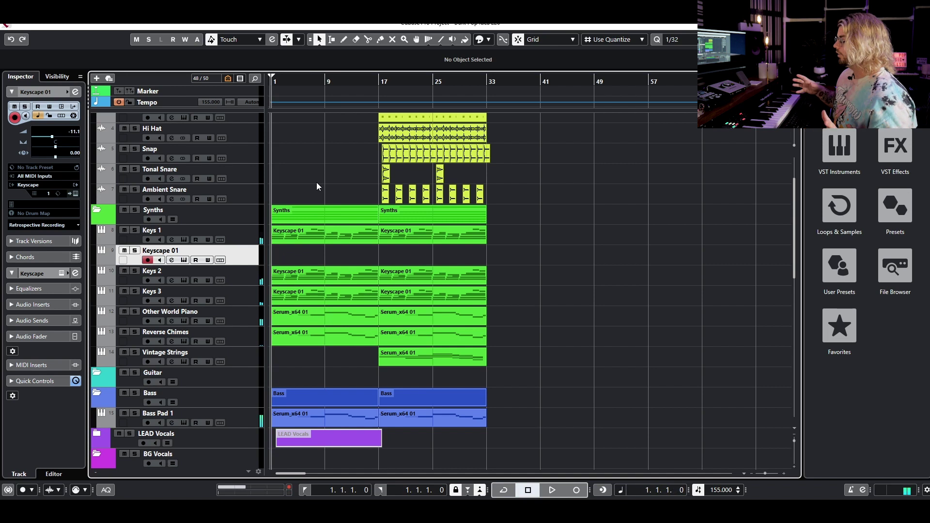
key(h)
key(h)
key(h)
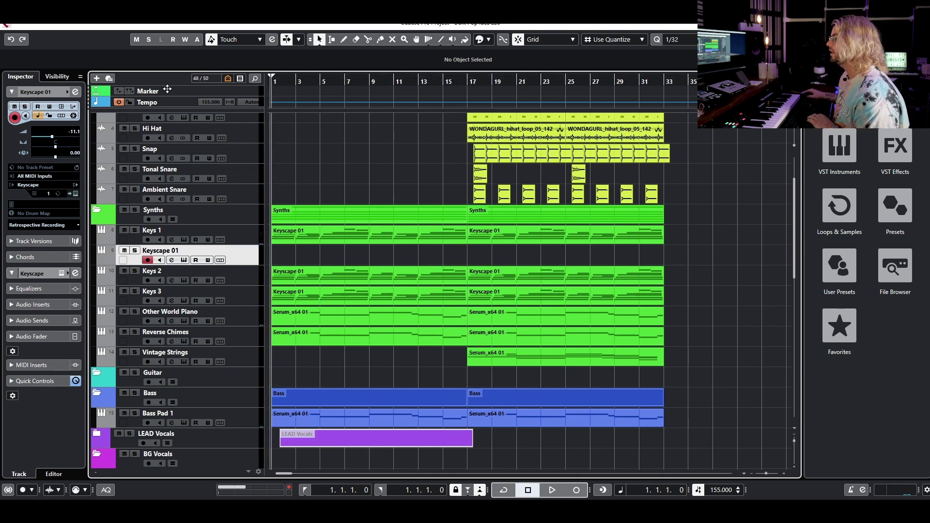
drag(360, 93, 370, 92)
key(space)
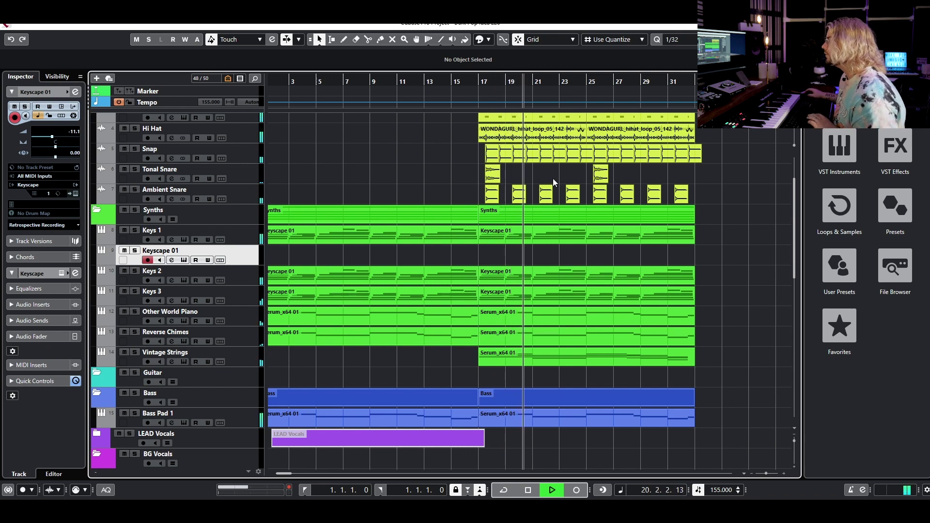
key(space)
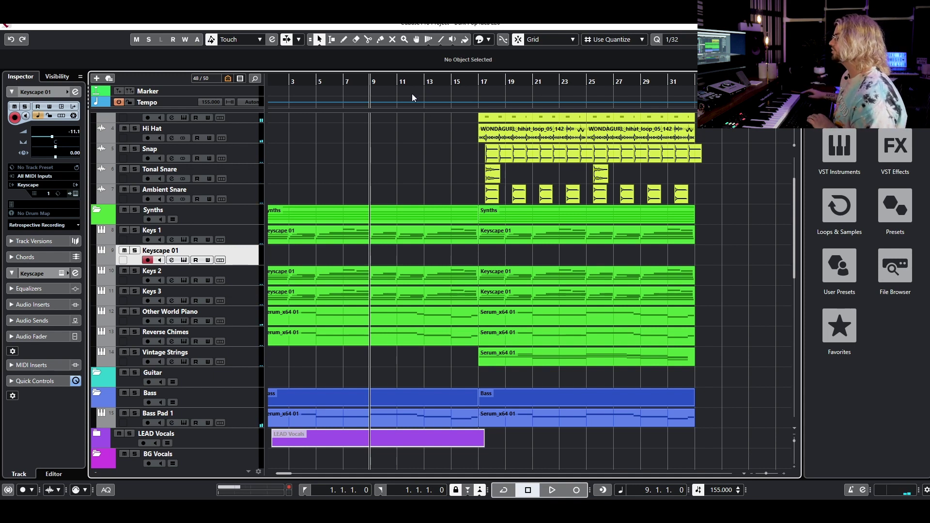
Return to the project start and play the intro several times while improvising melody lines live on Keyscape 01.
key(Home)
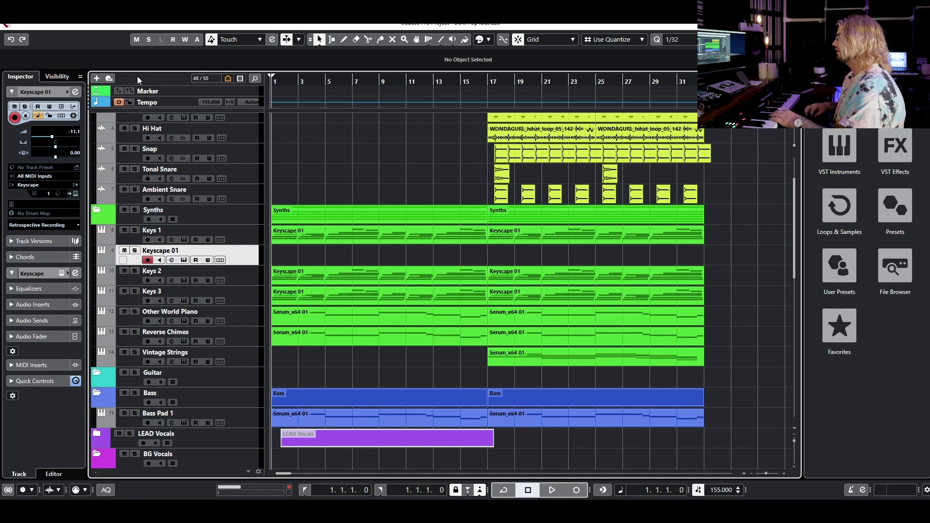
key(space)
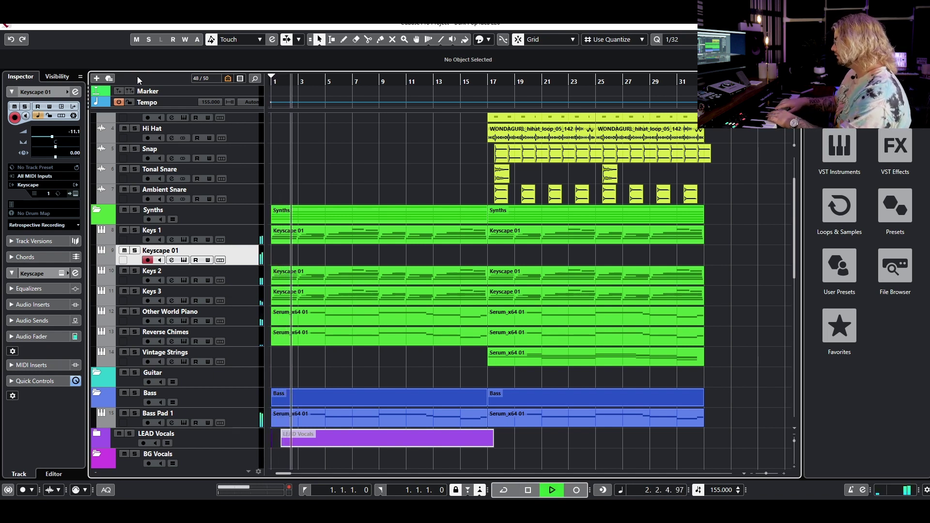
key(space)
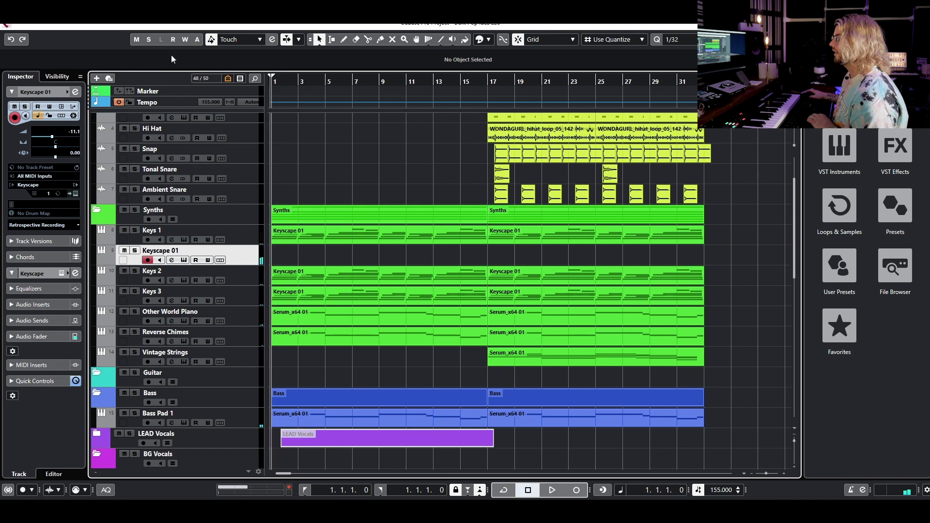
key(h)
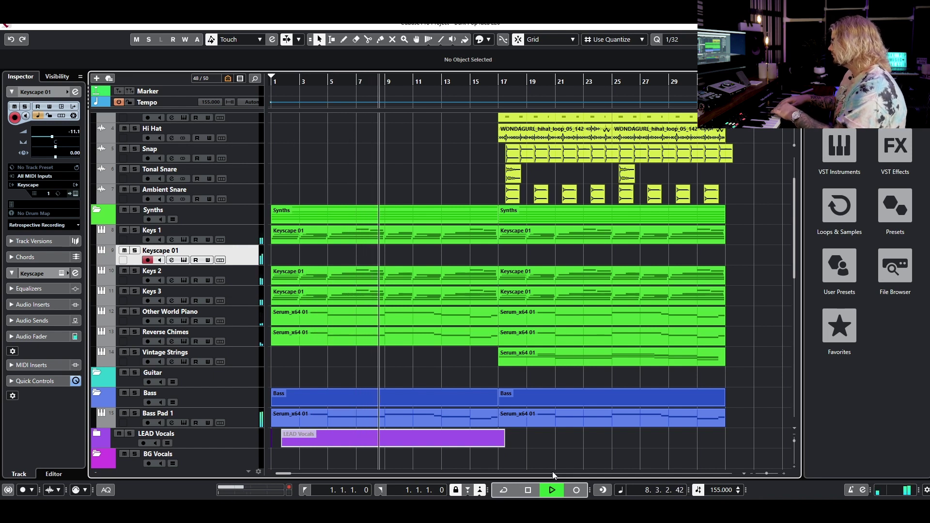
key(space)
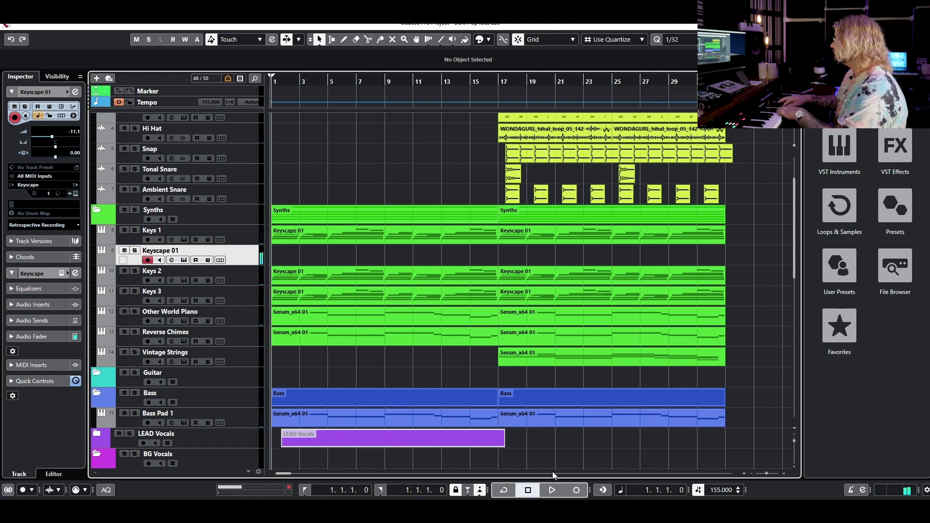
key(space)
key(space)
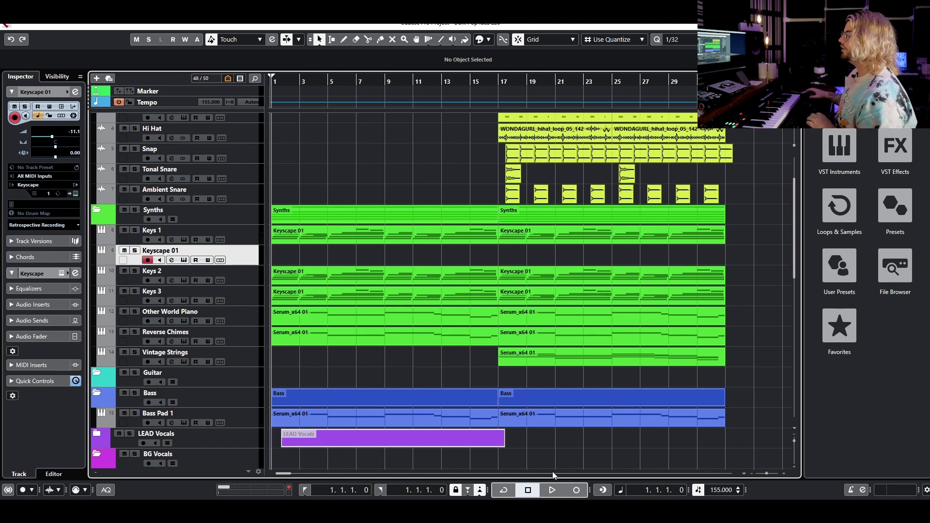
Expand the LEAD Vocals folder and unmute the Audio 01_04 event on the Demo Vocal Scratch track.
scroll(440, 382, down, 3)
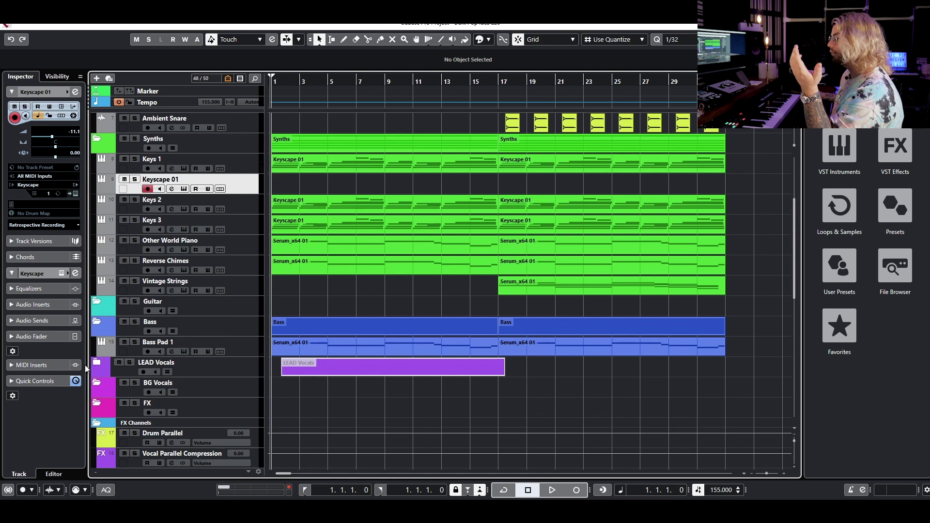
click(95, 362)
click(292, 382)
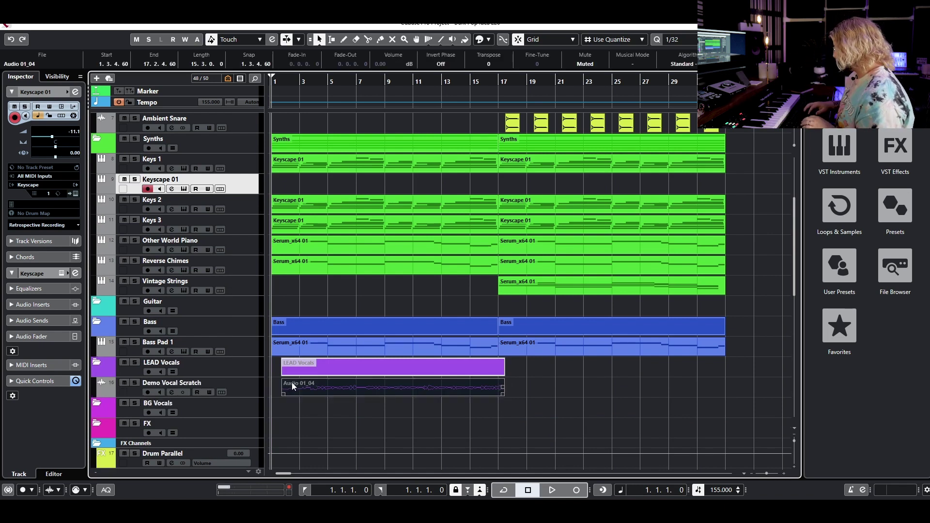
key(shift+u)
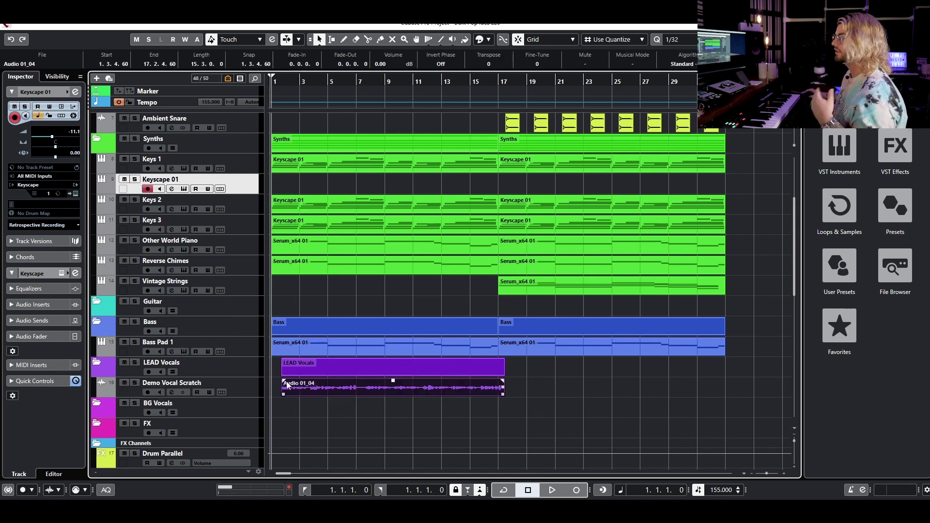
Remove the empty Keyscape 01 instrument track from the project.
right_click(246, 192)
click(290, 228)
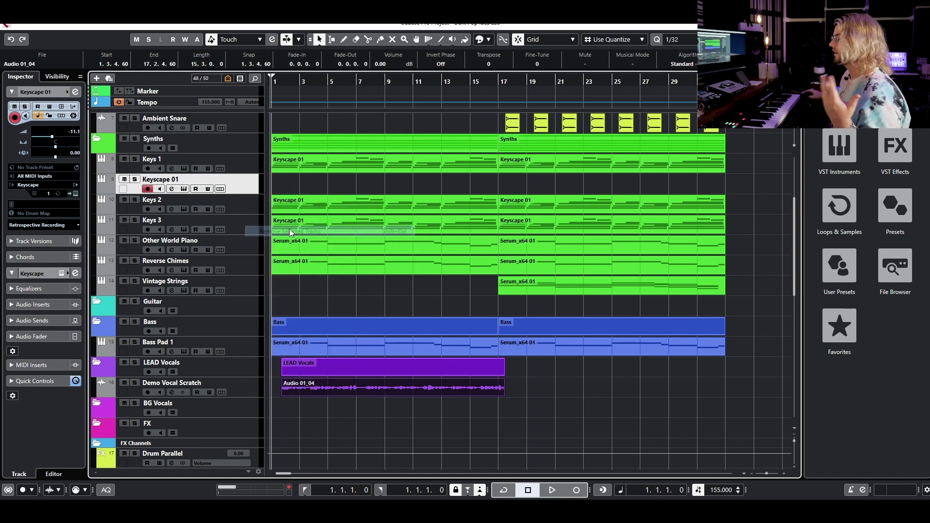
Solo the Demo Vocal Scratch track and listen to its vocal from just before the clip begins.
click(244, 369)
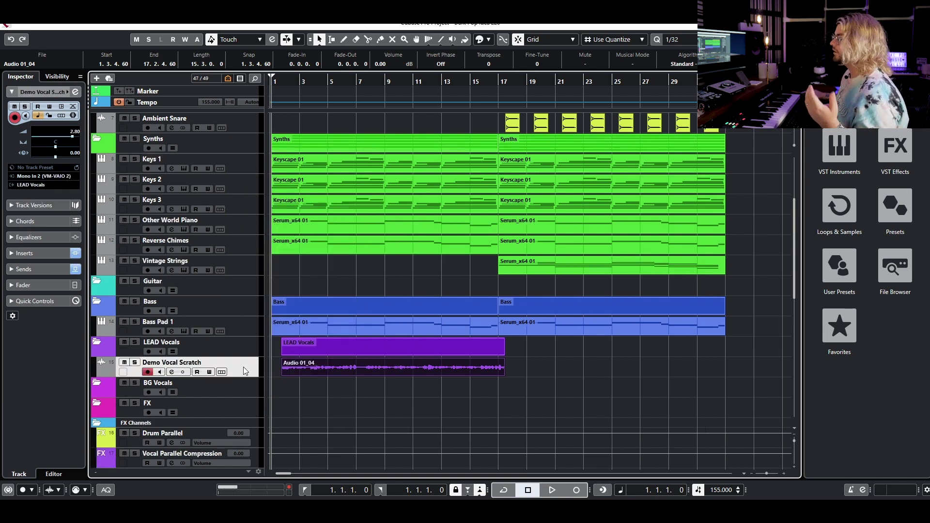
click(136, 363)
key(h)
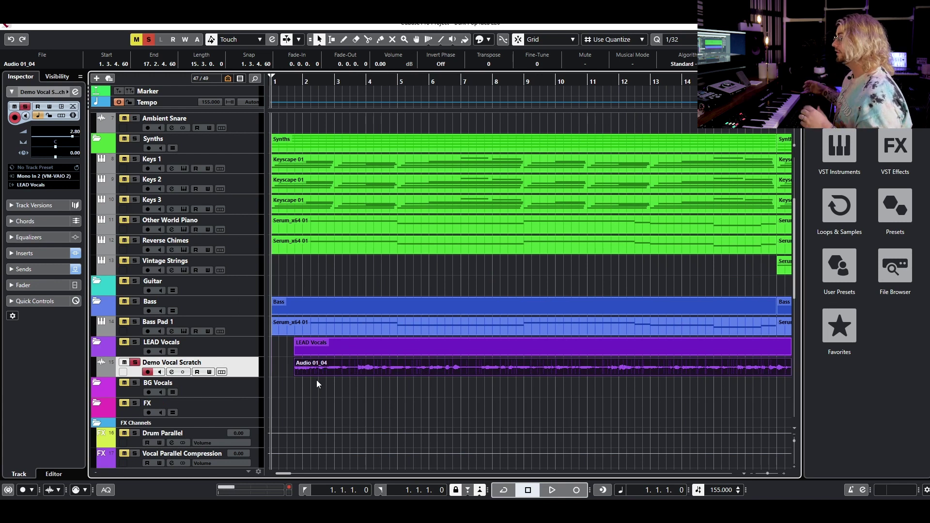
key(g)
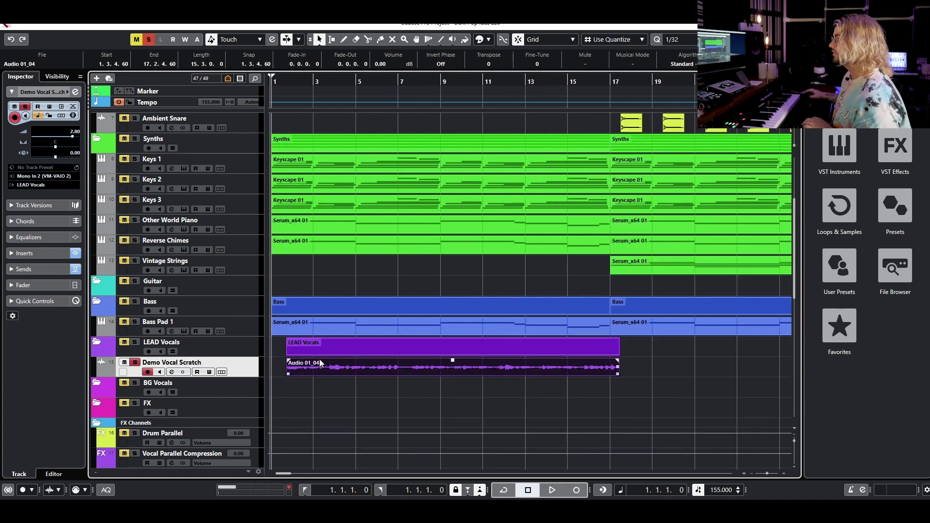
click(283, 81)
key(space)
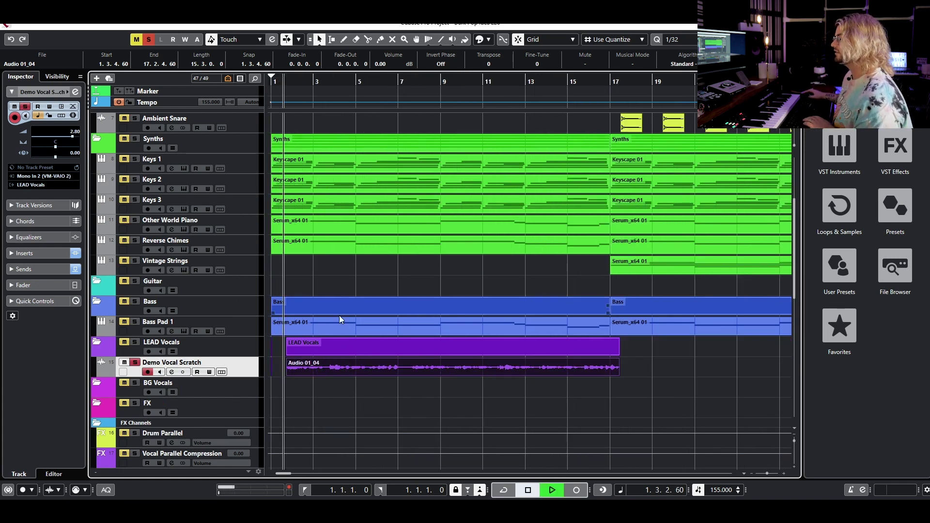
click(285, 376)
click(290, 372)
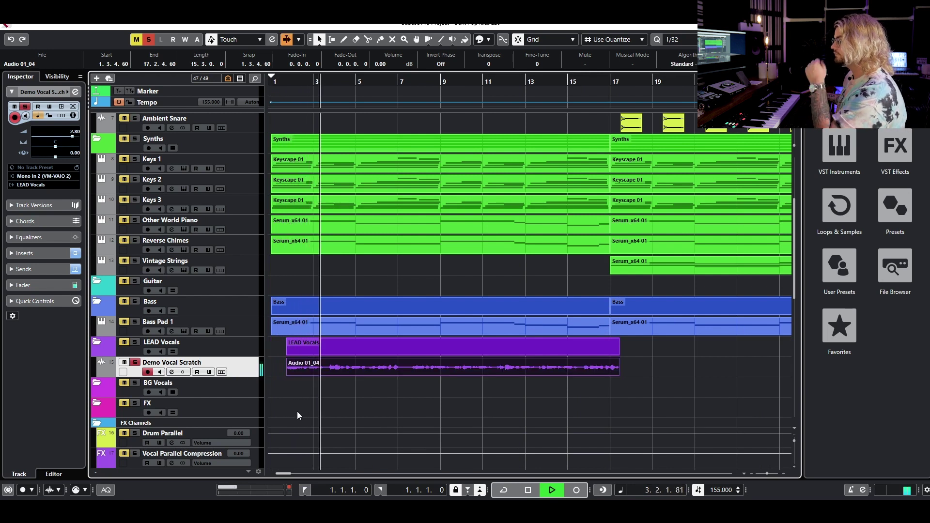
Unsolo Demo Vocal Scratch and lower its volume to -0.93 dB while the full arrangement plays, and stop playback.
click(135, 363)
click(148, 372)
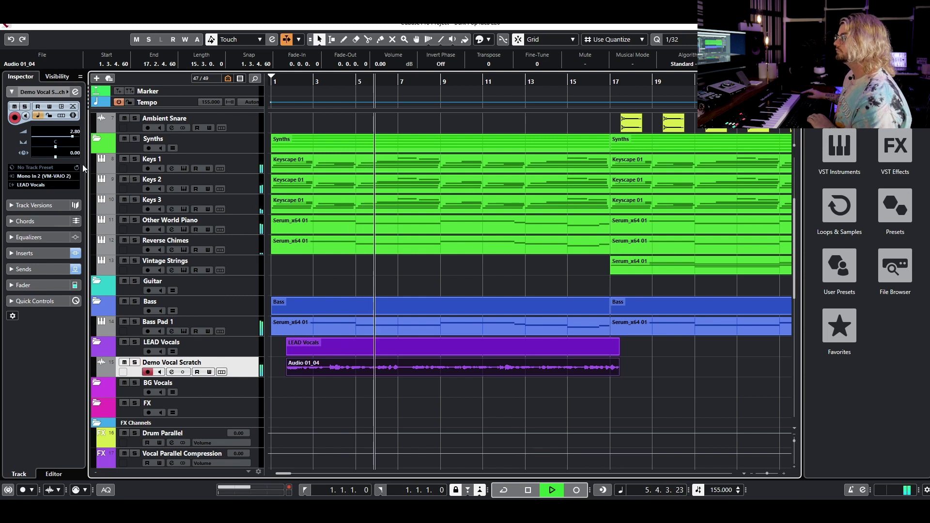
drag(71, 140, 67, 139)
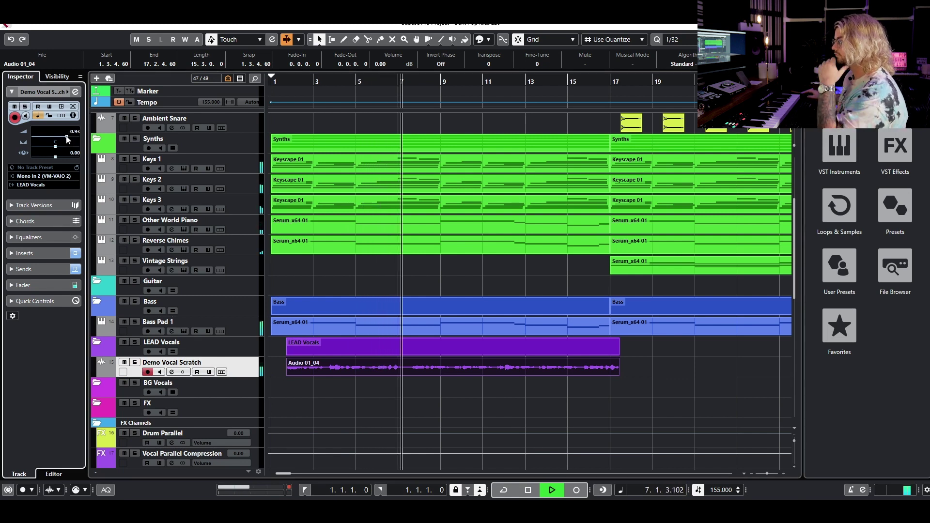
click(485, 400)
key(space)
Examine the VariAudio pitch segments of the Audio 01_04 vocal clip in the Sample Editor and close the editor.
double_click(455, 373)
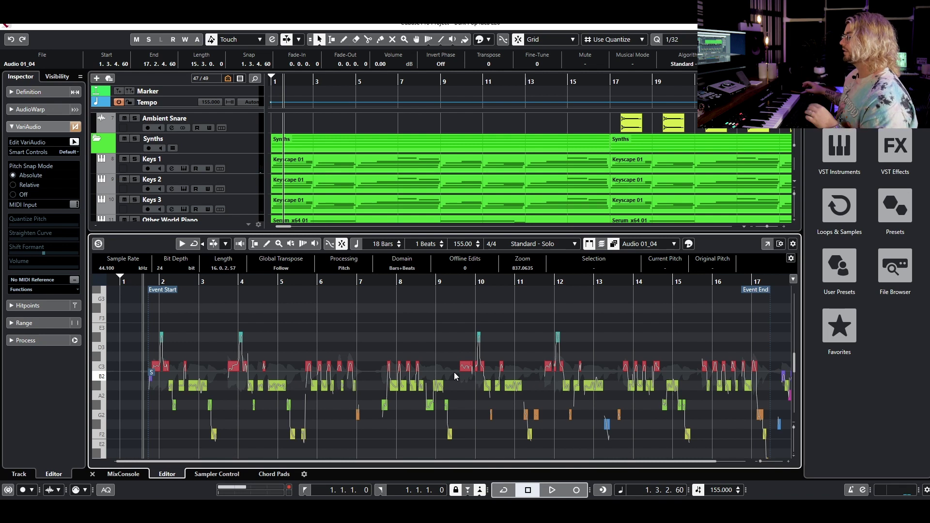
drag(153, 338, 235, 445)
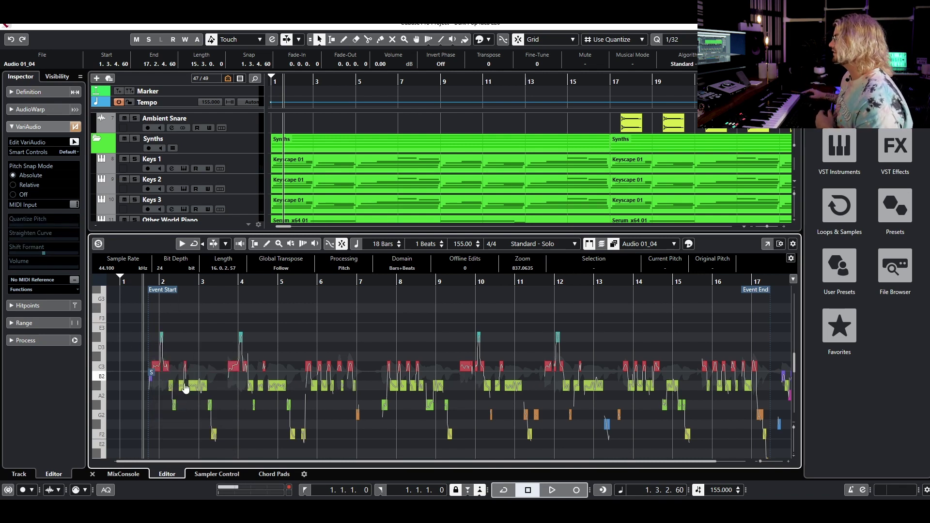
key(g)
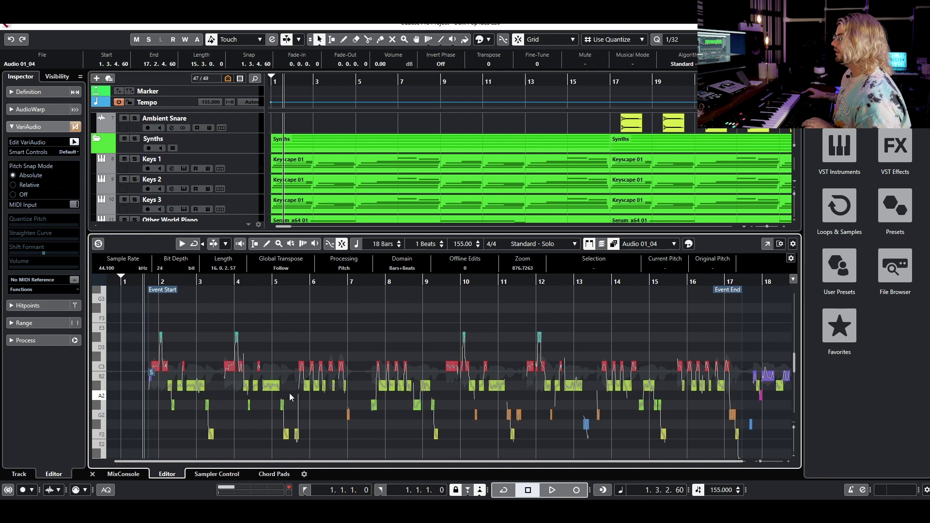
scroll(530, 167, down, 3)
key(ctrl+alt+e)
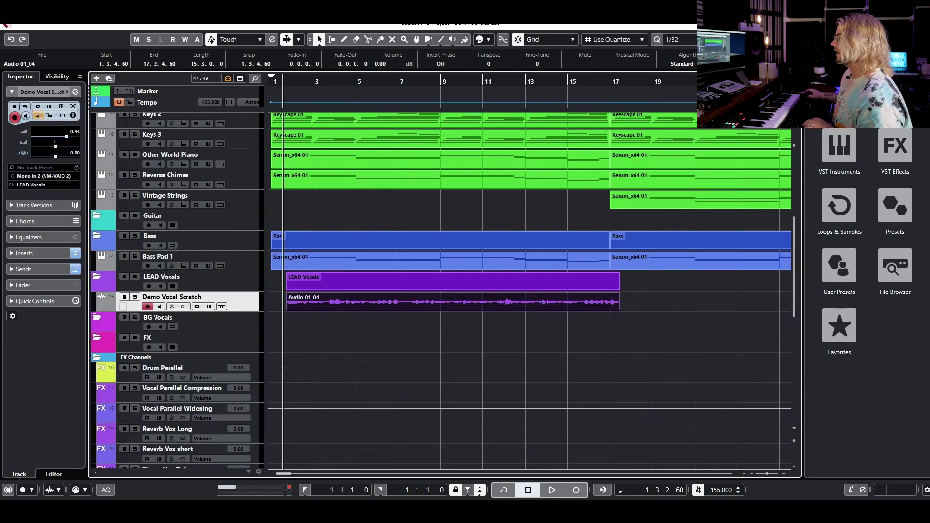
Duplicate the Demo Vocal Scratch track and convert the audio event on the duplicate to a real copy.
right_click(246, 300)
click(280, 95)
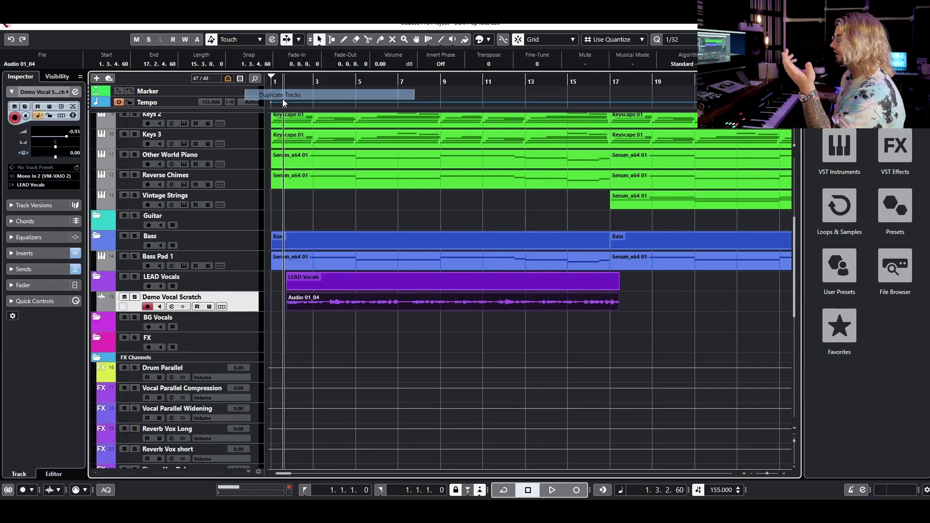
click(308, 322)
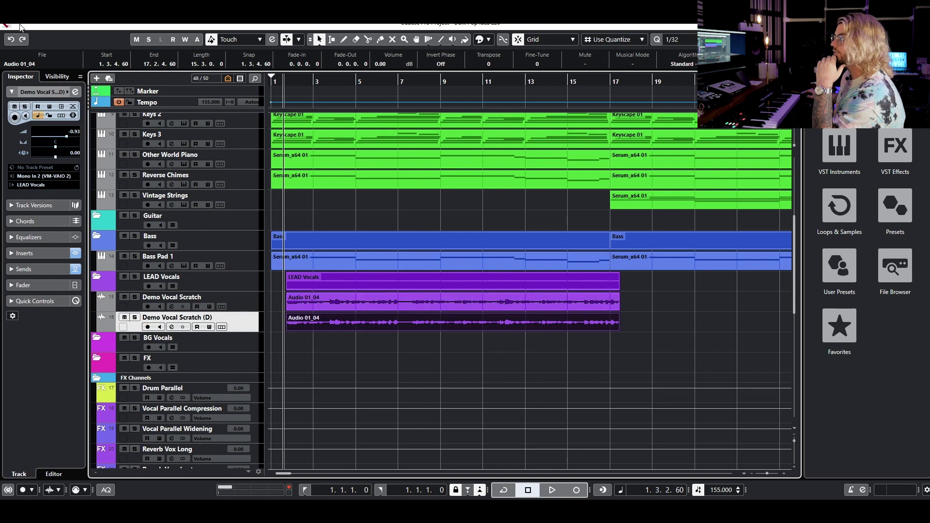
click(37, 21)
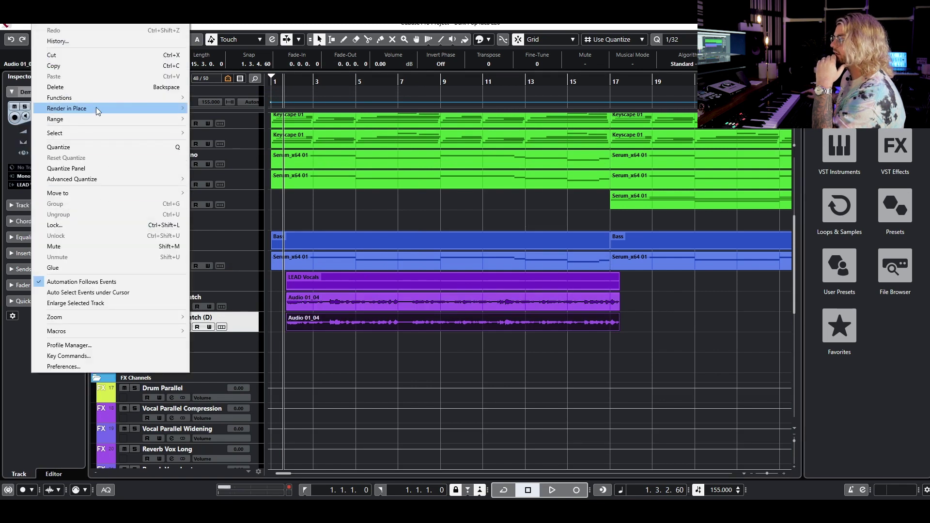
mouse_move(95, 97)
click(249, 190)
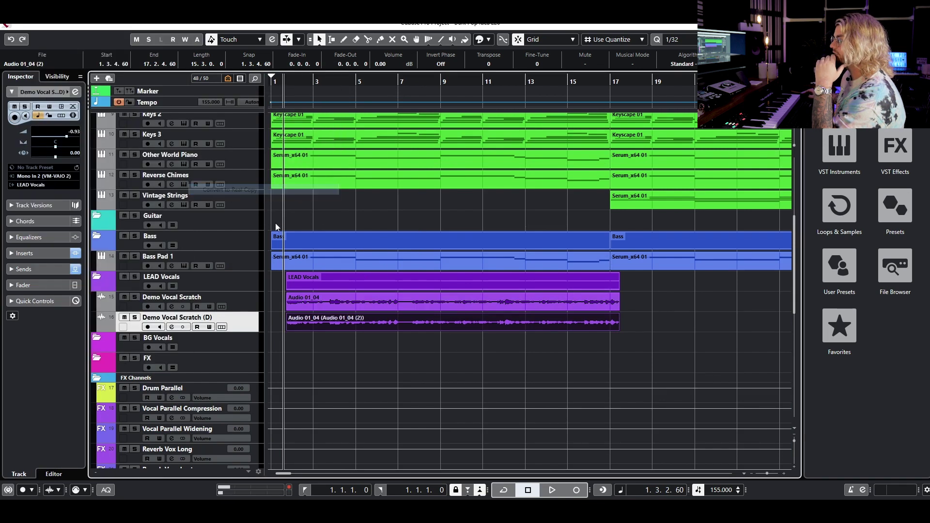
Open the duplicated vocal clip in the Sample Editor and mute the original Demo Vocal Scratch track.
double_click(331, 324)
scroll(131, 192, down, 6)
click(124, 188)
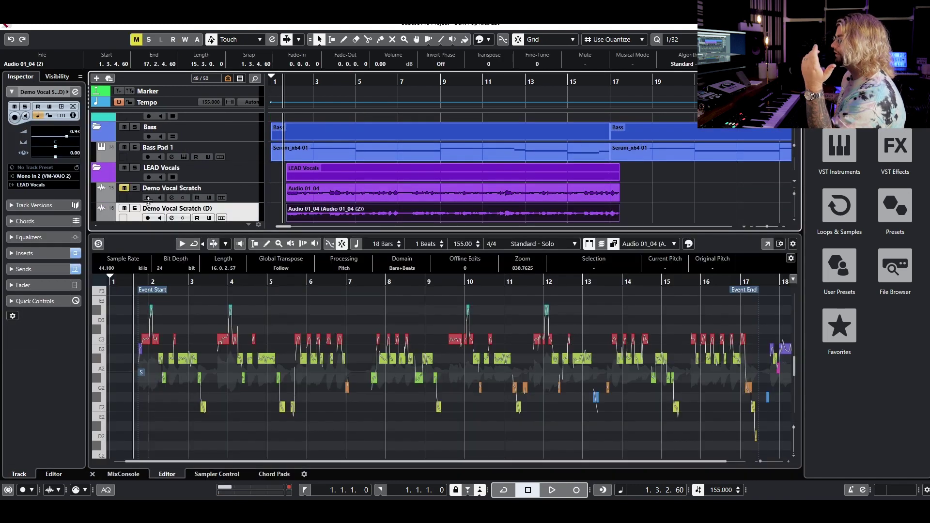
key(g)
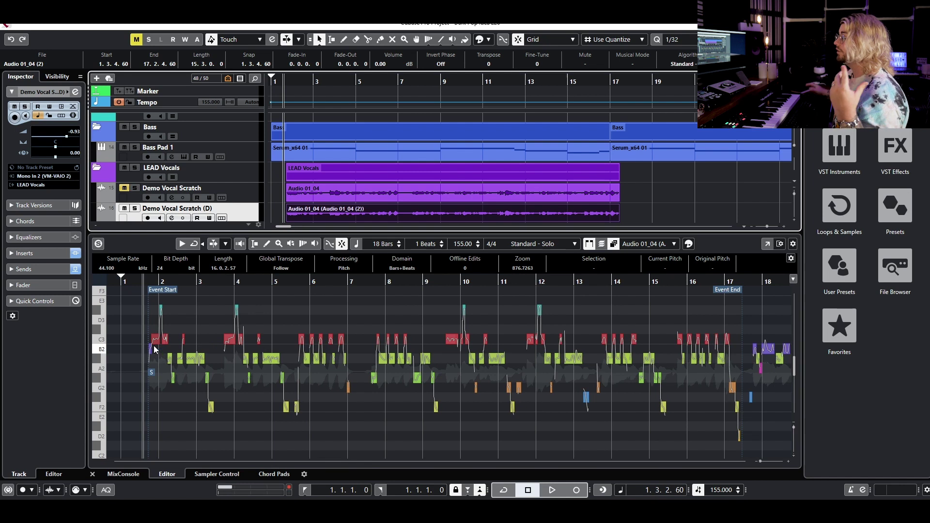
Select the four highest vocal notes near bars 2, 4, 10 and 12 and raise their pitch by several semitones.
drag(150, 308, 543, 320)
scroll(543, 316, up, 1)
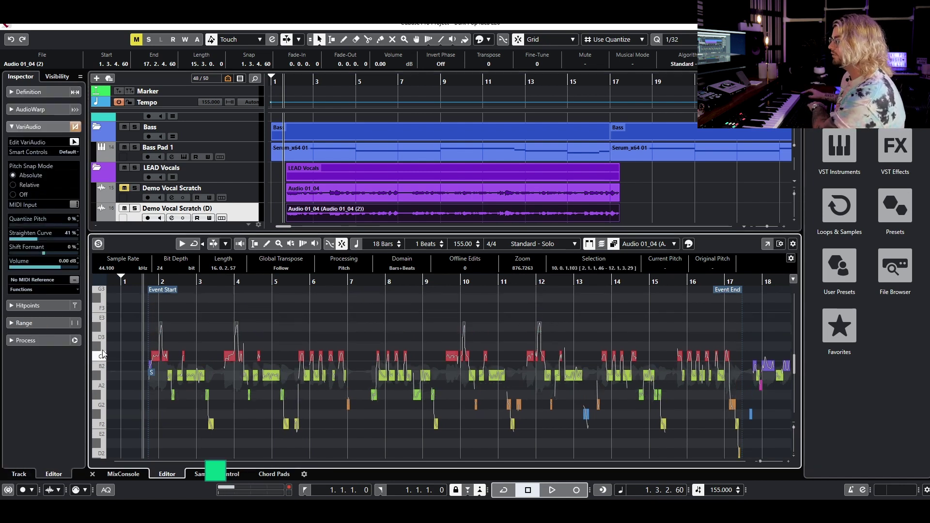
key(Up)
key(Up)
key(Up)
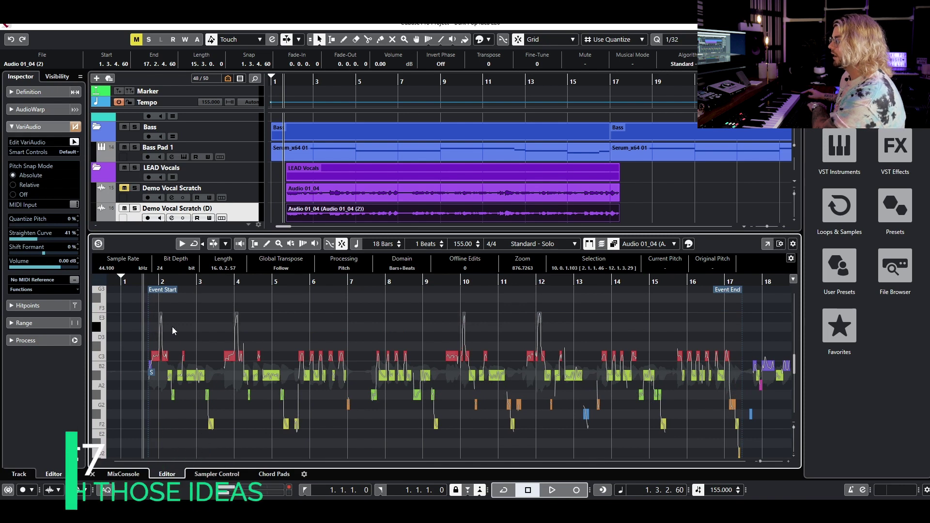
scroll(167, 331, up, 1)
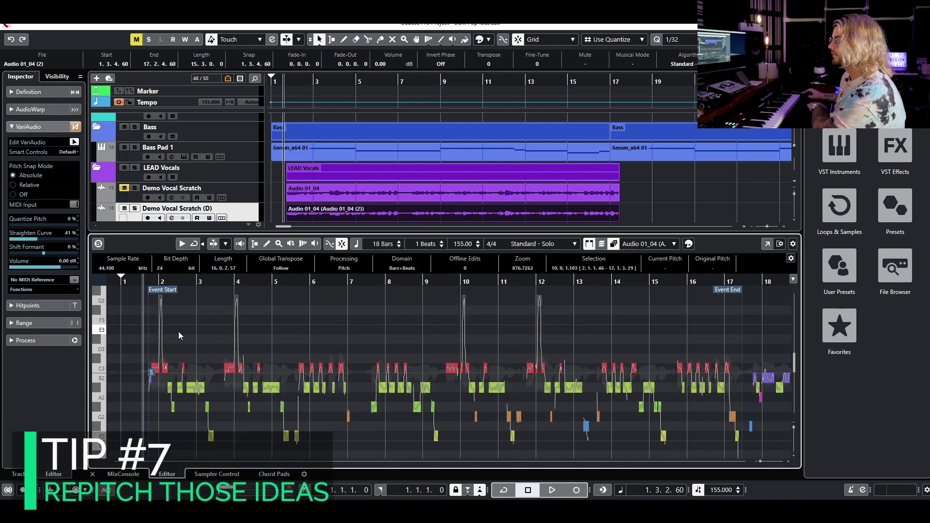
Select all vocal notes on C3 across the clip and raise them to F3.
scroll(178, 332, up, 1)
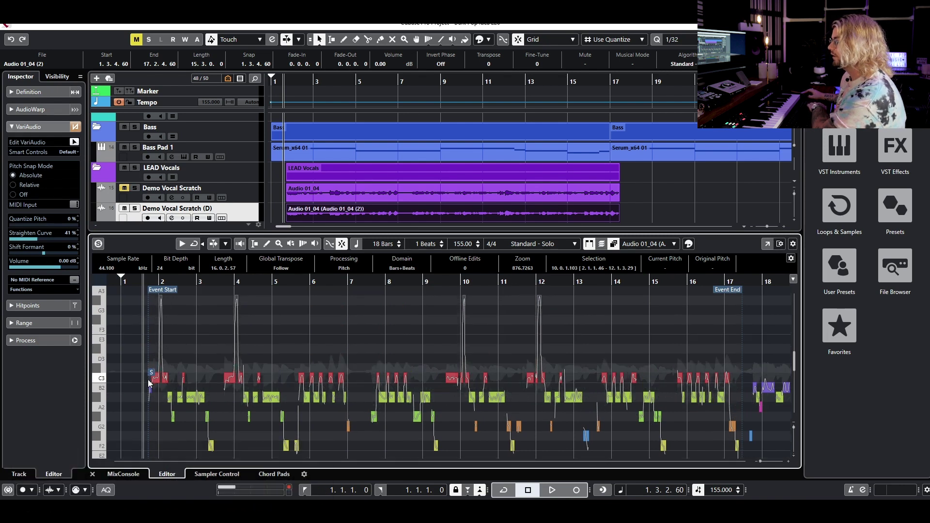
drag(148, 372, 723, 377)
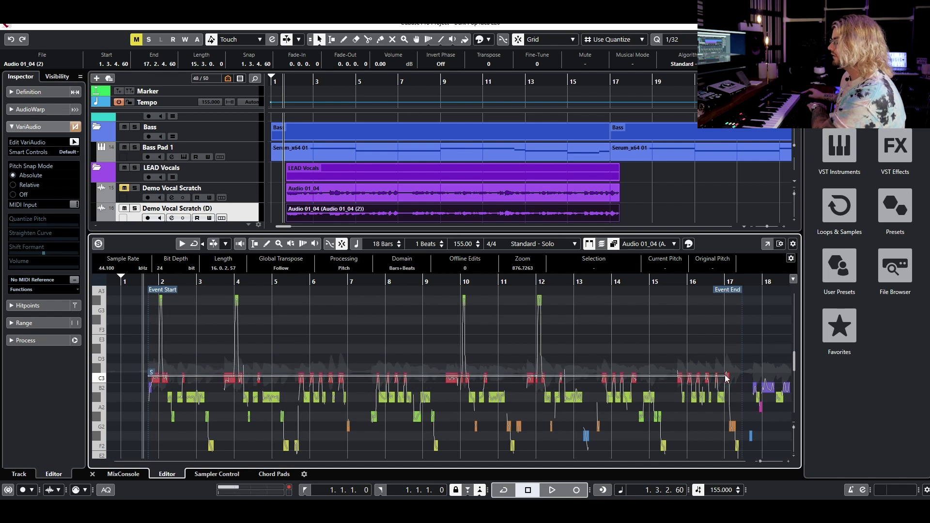
key(Up)
key(Up)
key(Up)
key(Up)
key(Up)
key(Up)
key(Down)
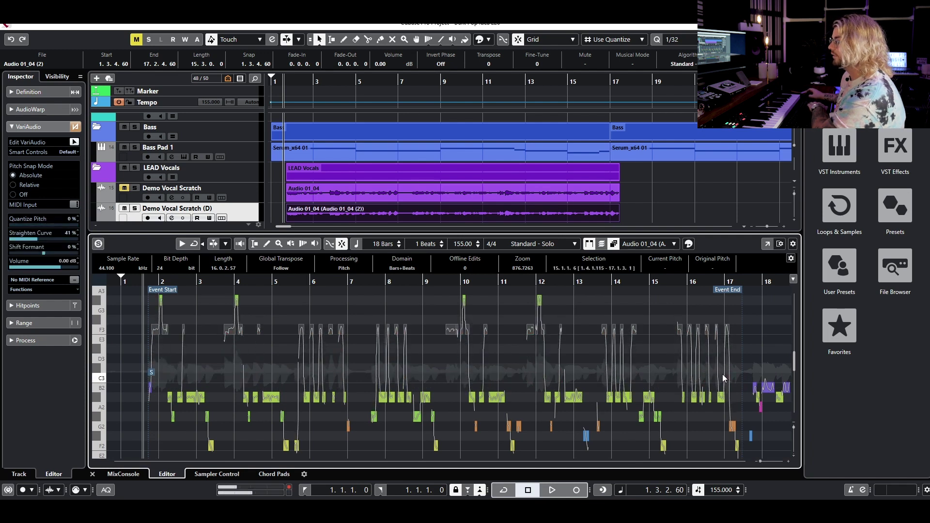
Select all vocal notes on A#2 between bars 2 and 17 and raise them to D#3.
click(155, 401)
drag(155, 400, 731, 395)
key(Up)
key(Up)
key(Up)
key(Up)
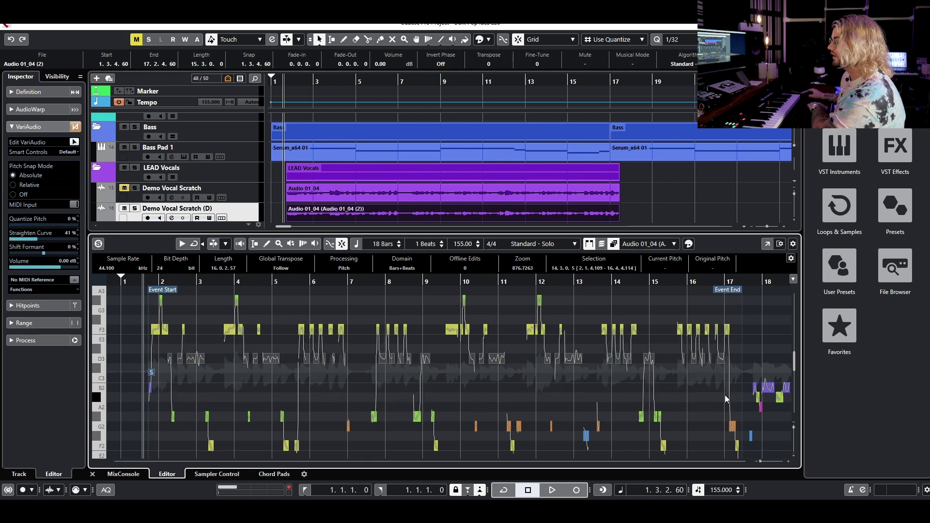
key(Up)
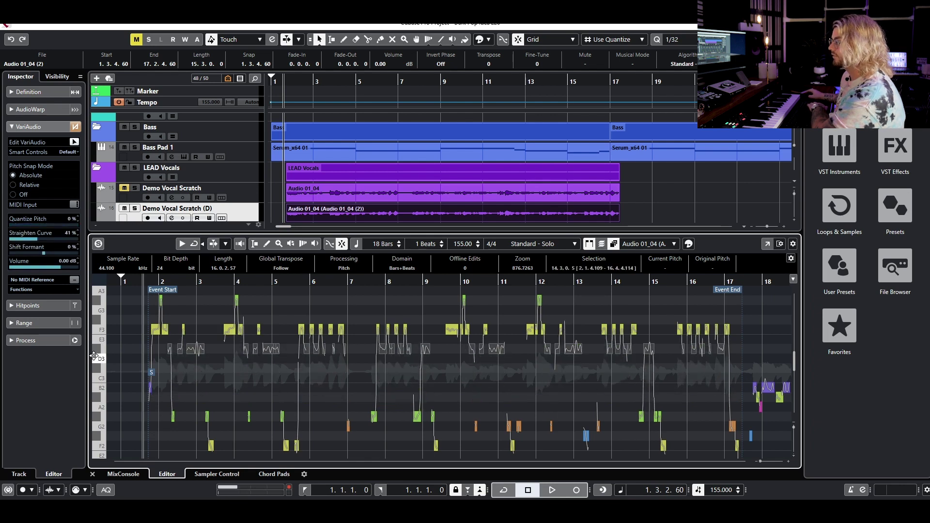
Select the vocal notes on G#2 between bars 2 and 15 and raise them to C#3.
drag(156, 423, 680, 414)
key(Up)
key(Up)
key(Up)
key(Up)
key(Up)
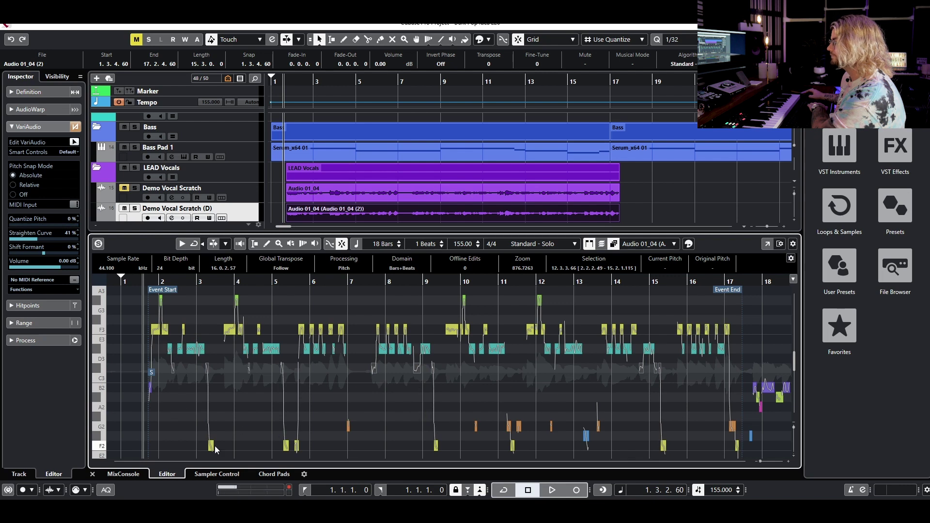
Select the vocal notes on G2 between bars 6 and 17 and raise them to C3.
drag(330, 420, 733, 426)
key(Up)
key(Up)
key(Up)
key(Up)
key(Up)
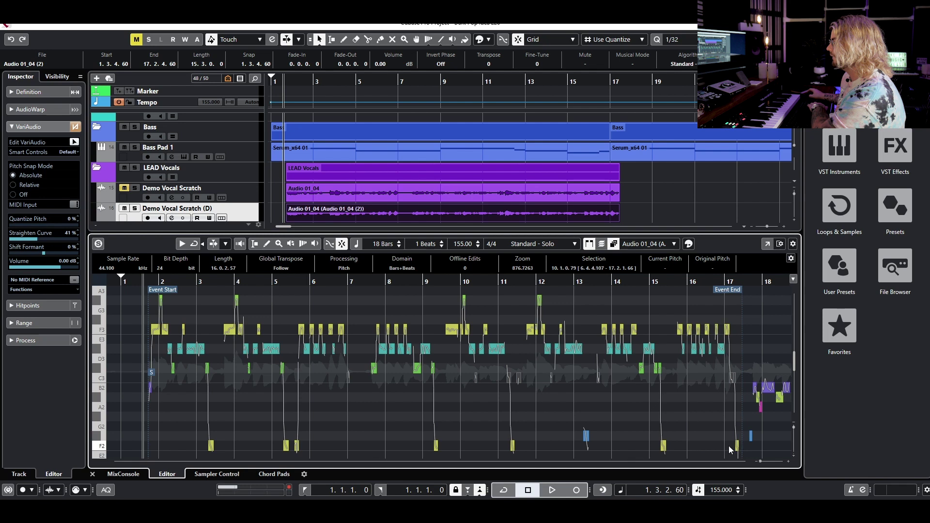
Raise the lowest vocal notes, on F2, to B2 and play back the repitched vocal.
drag(740, 448, 137, 418)
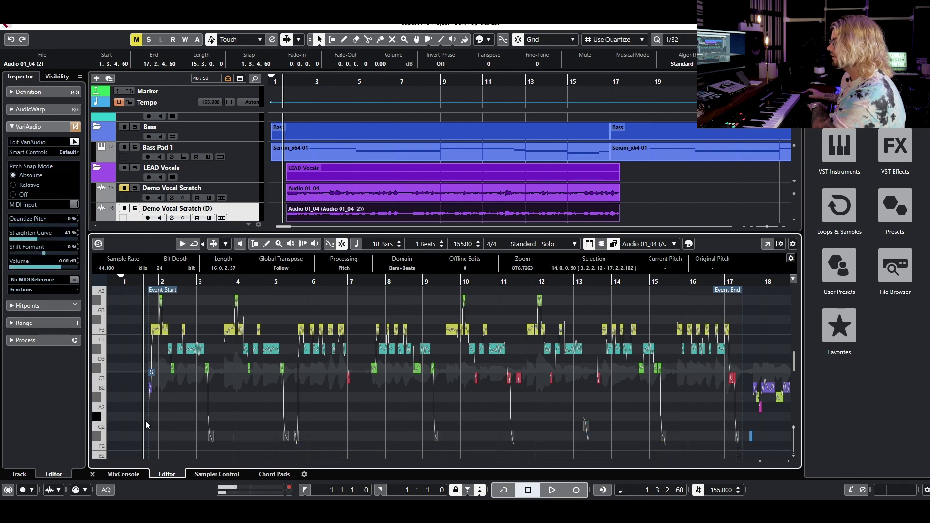
key(Up)
key(Up)
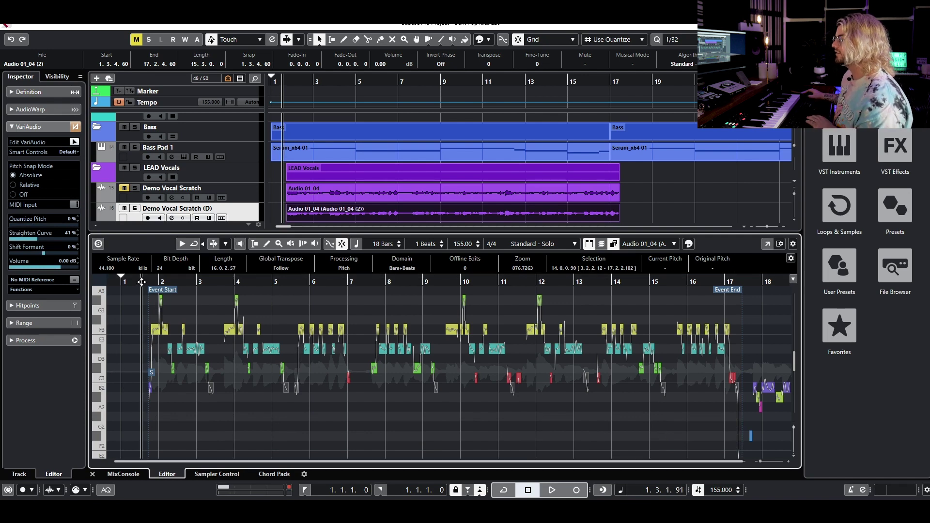
key(space)
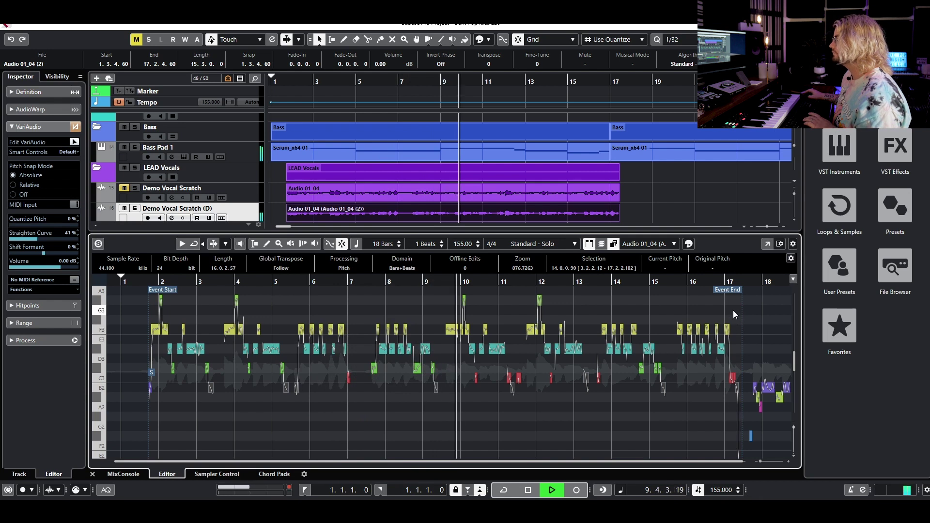
key(space)
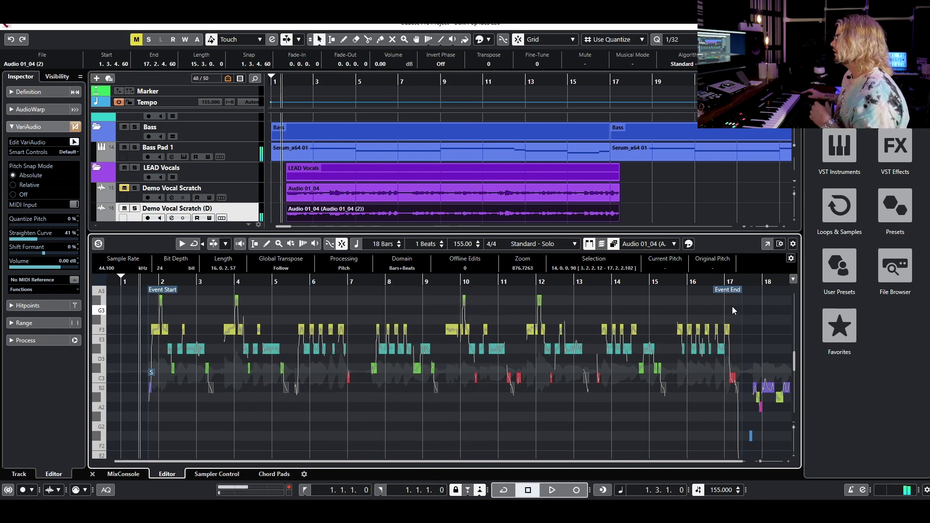
Lower all the vocal notes except the four highest by two semitones, and the lowest ones by one more.
scroll(731, 299, up, 1)
drag(737, 308, 157, 429)
click(143, 335)
drag(144, 338, 733, 405)
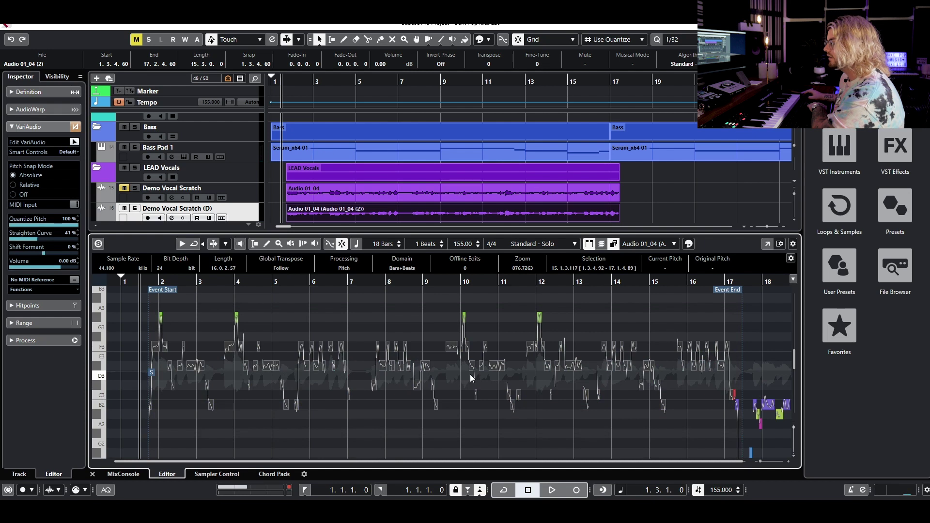
key(Down)
key(Down)
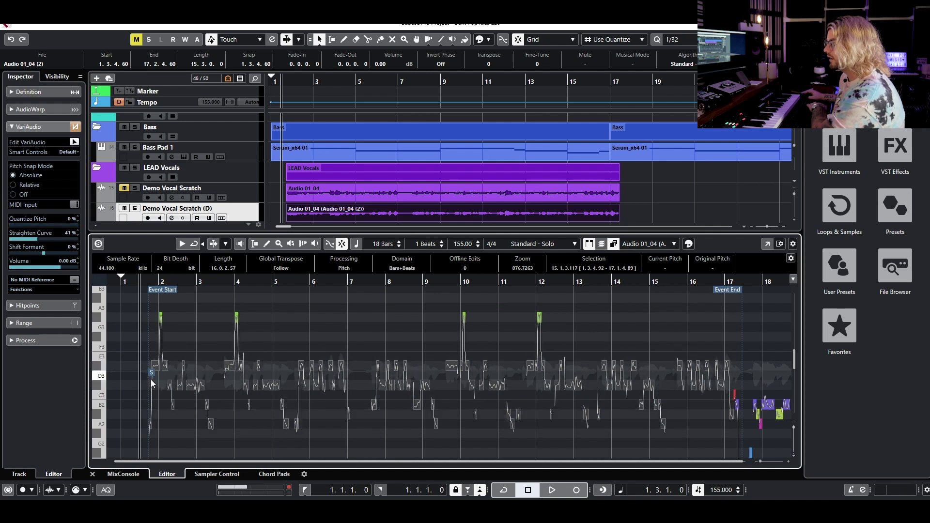
key(ctrl+z)
key(ctrl+z)
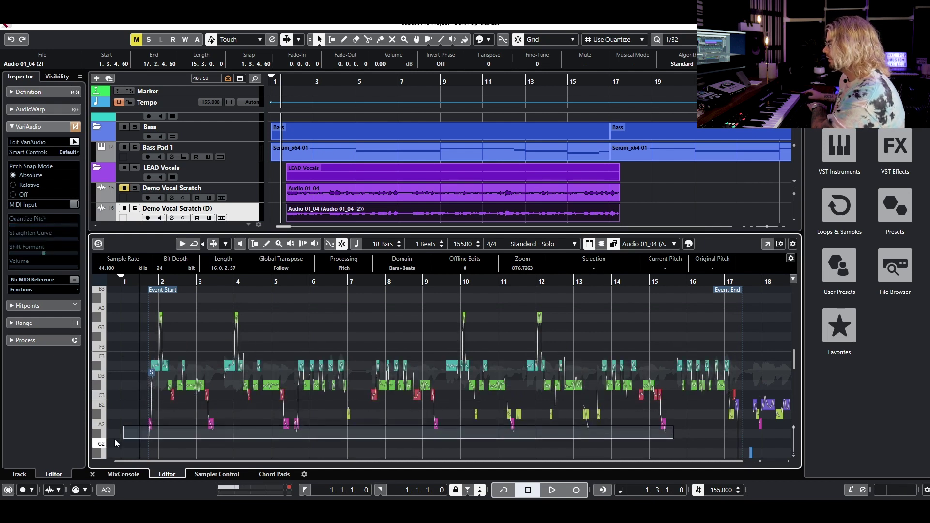
Lower the four highest vocal notes to F3 and play back from just before the vocal entry.
drag(147, 319, 648, 331)
key(Down)
key(Down)
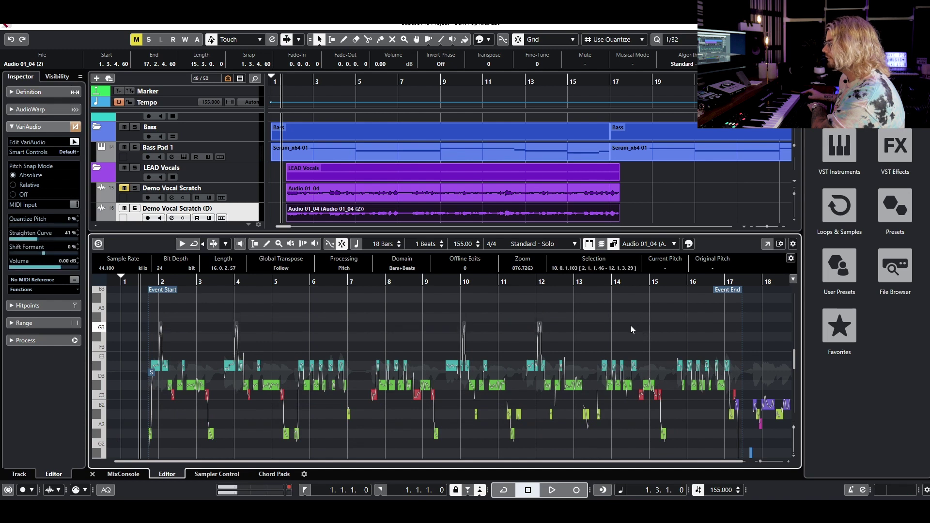
drag(132, 281, 134, 291)
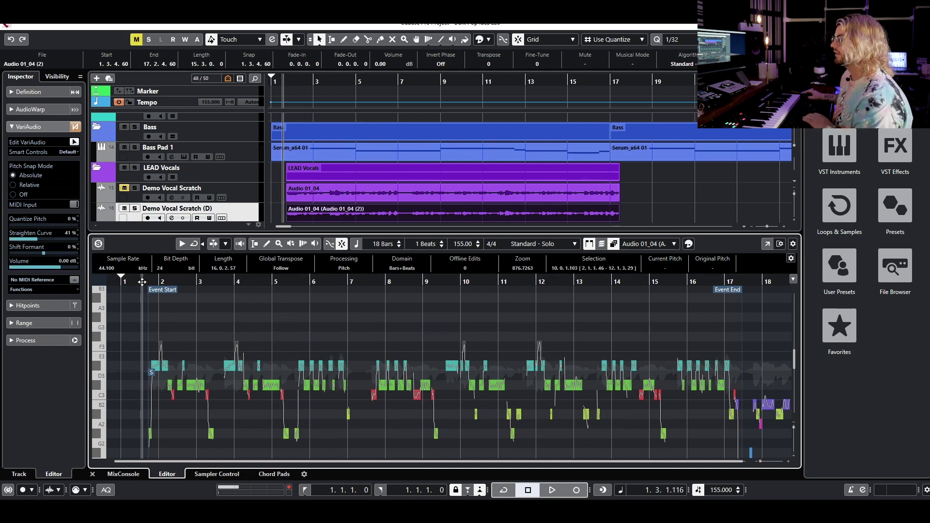
key(space)
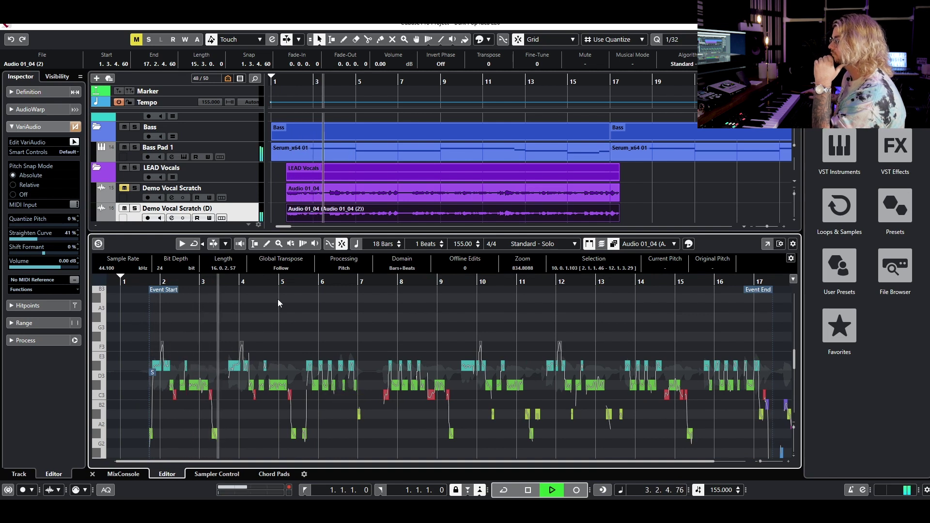
Lower the C#3 vocal notes to C3 and the note groups beneath them by two semitones each.
drag(162, 384, 759, 390)
key(space)
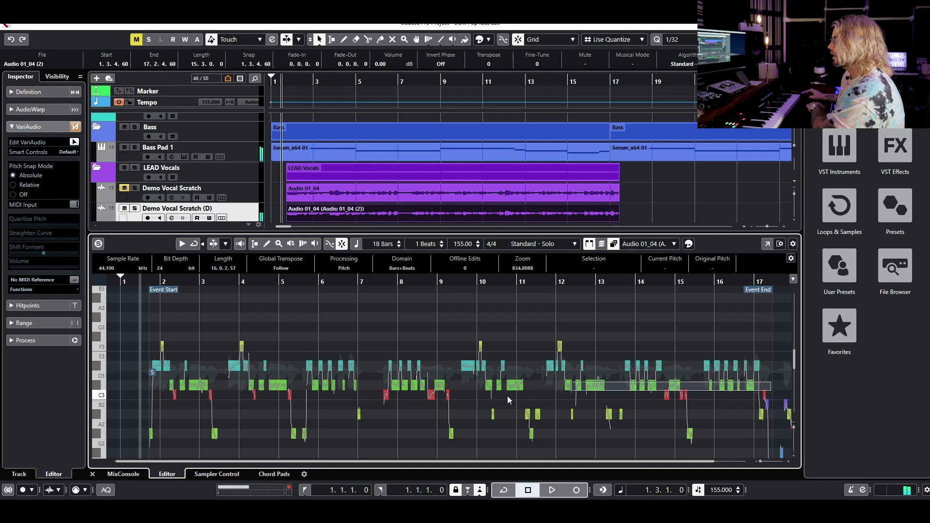
key(Down)
drag(168, 406, 767, 410)
key(Down)
drag(198, 426, 117, 460)
key(Down)
key(Down)
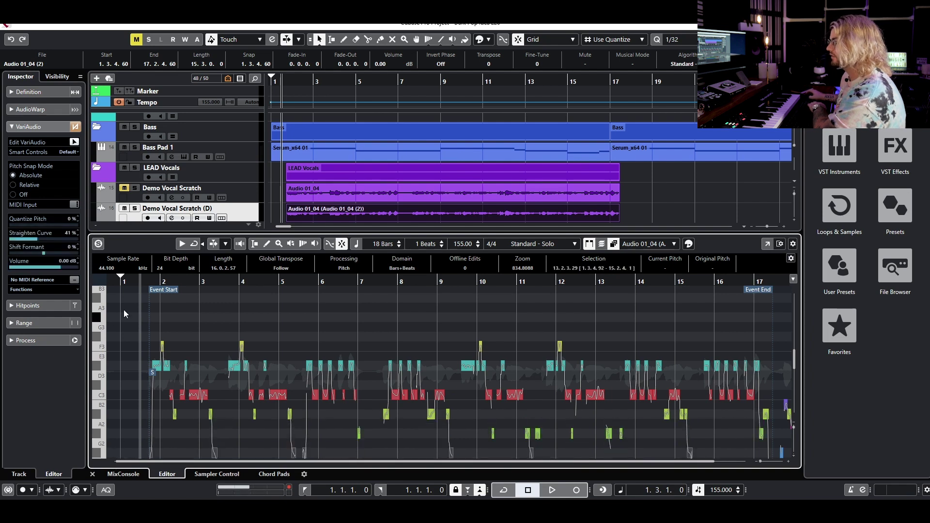
Play back the vocal and raise the lowest notes between bars 3 and 15 to G#2.
scroll(140, 286, up, 1)
key(space)
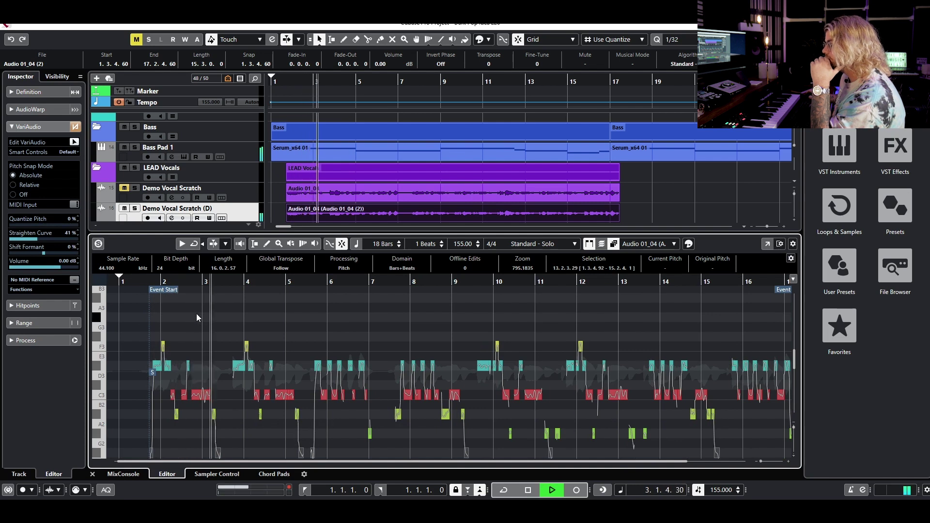
drag(209, 374, 724, 456)
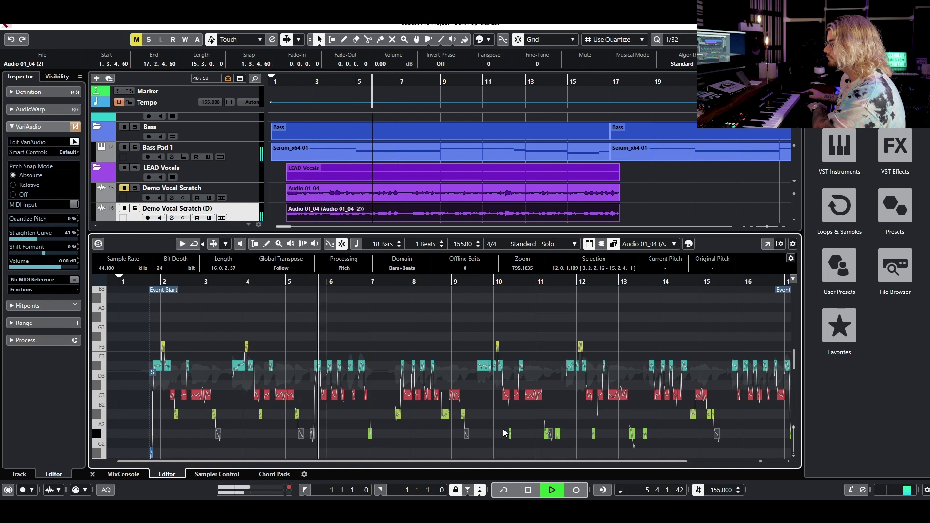
scroll(417, 424, down, 2)
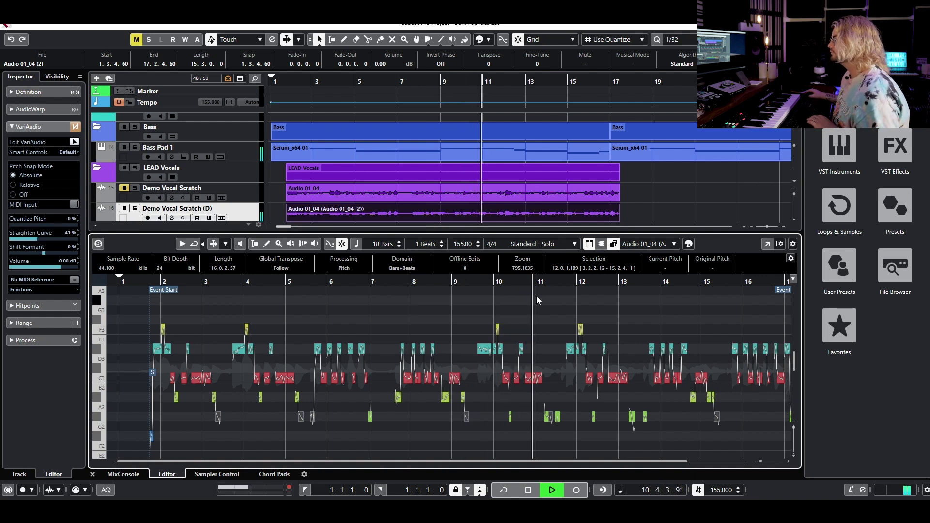
key(space)
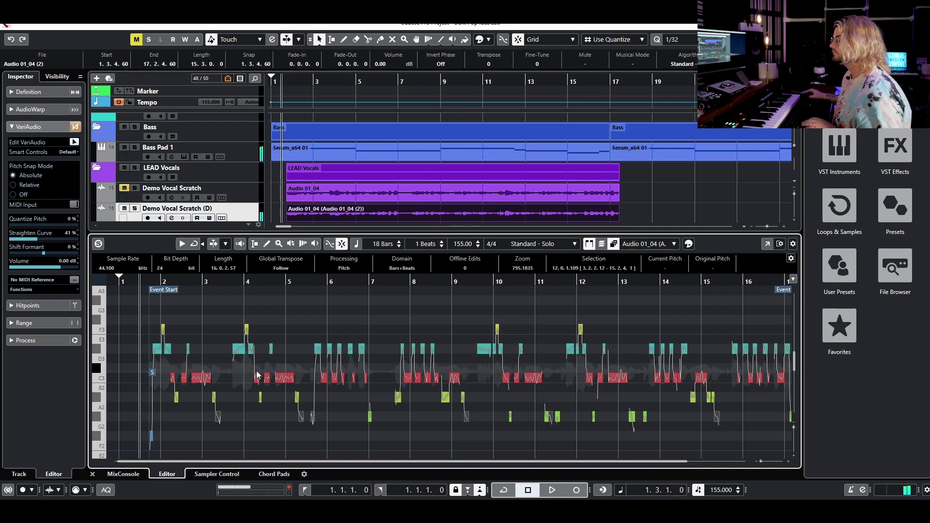
Raise individual vocal notes in bar 6 to shape a climbing line through F3, G3 and G#3.
click(324, 352)
key(Right)
key(Up)
key(Up)
key(Up)
key(Right)
key(Up)
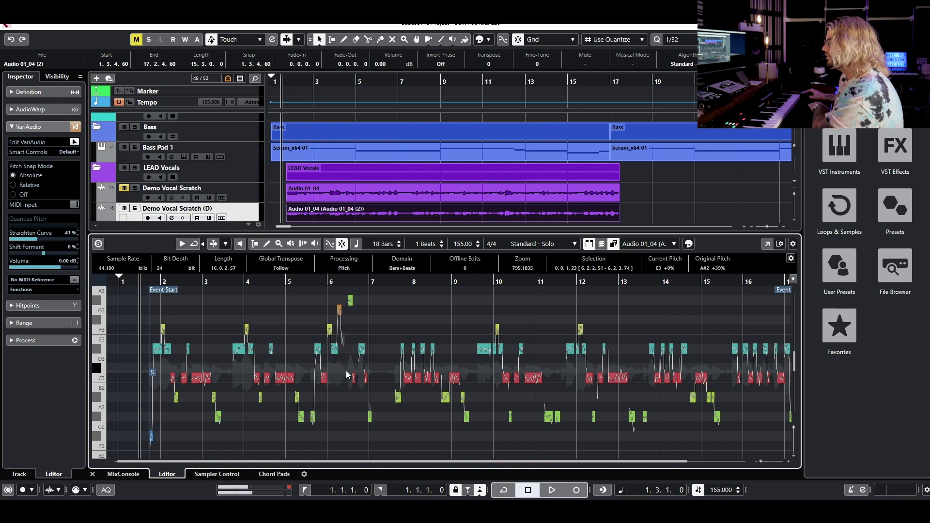
click(361, 379)
click(361, 379)
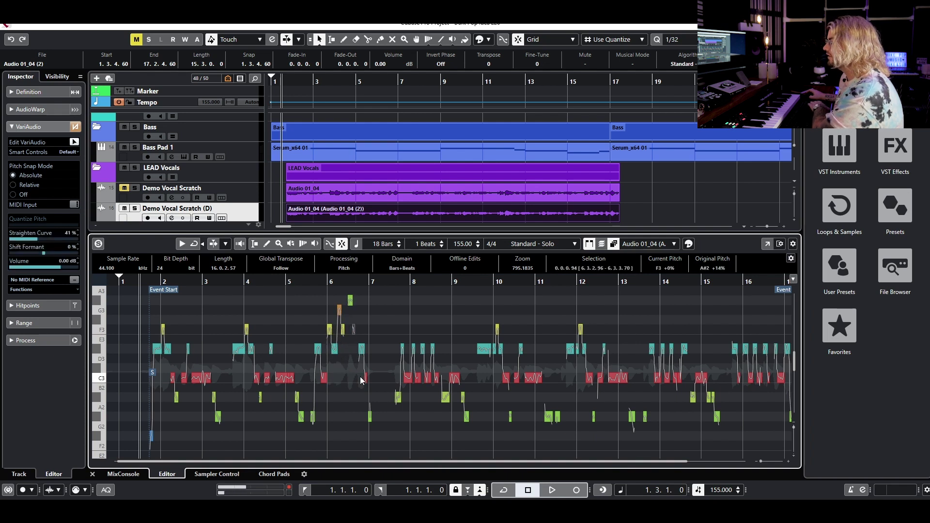
Play back the reshaped melody from the start of the vocal event.
click(288, 282)
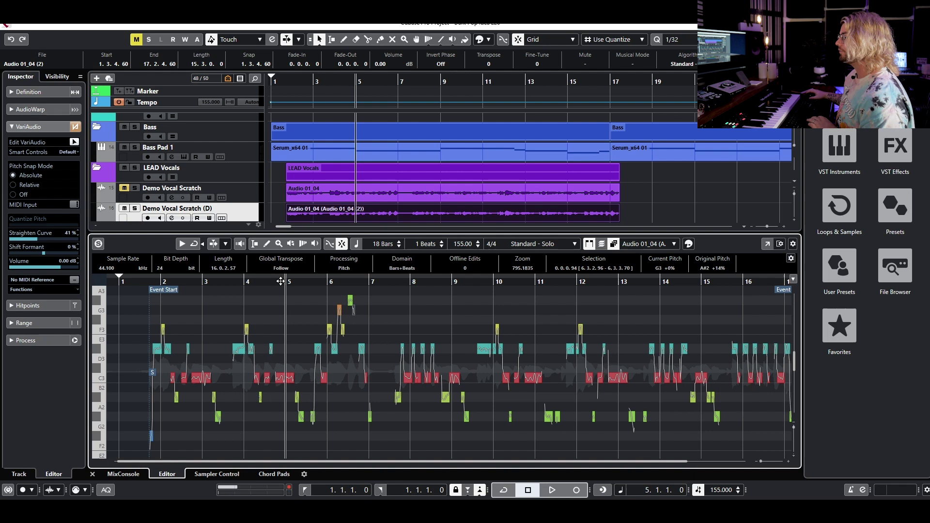
click(146, 282)
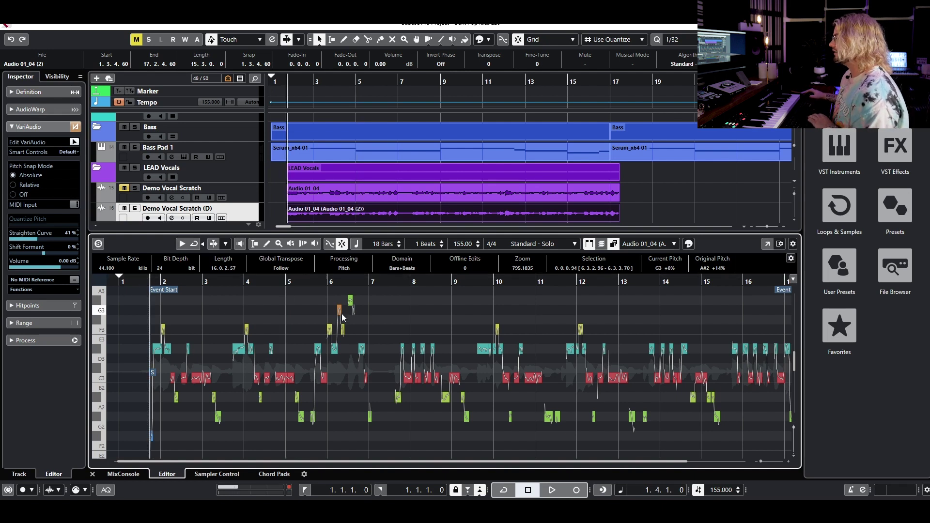
key(space)
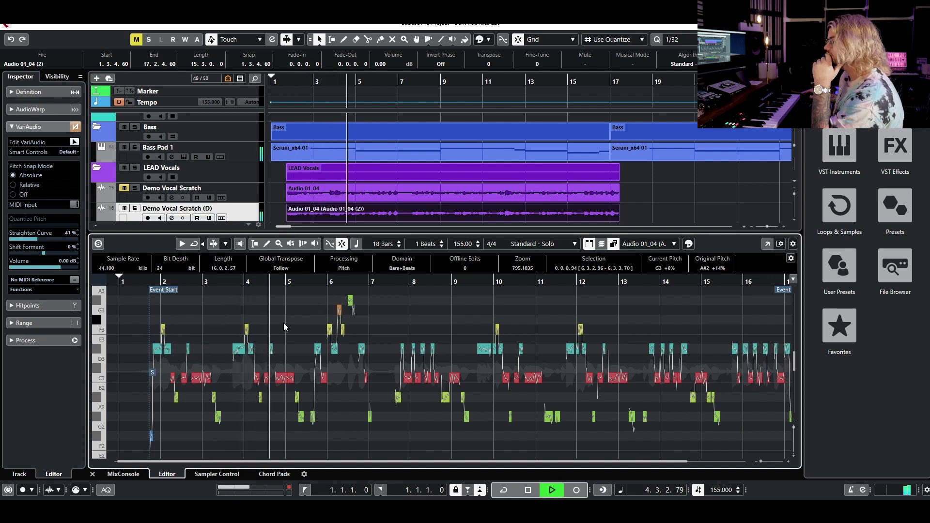
key(space)
Raise the last two vocal notes of bar 6 to G3 and F3 and play back the phrase.
click(361, 345)
key(Up)
key(Up)
key(Up)
key(Right)
key(space)
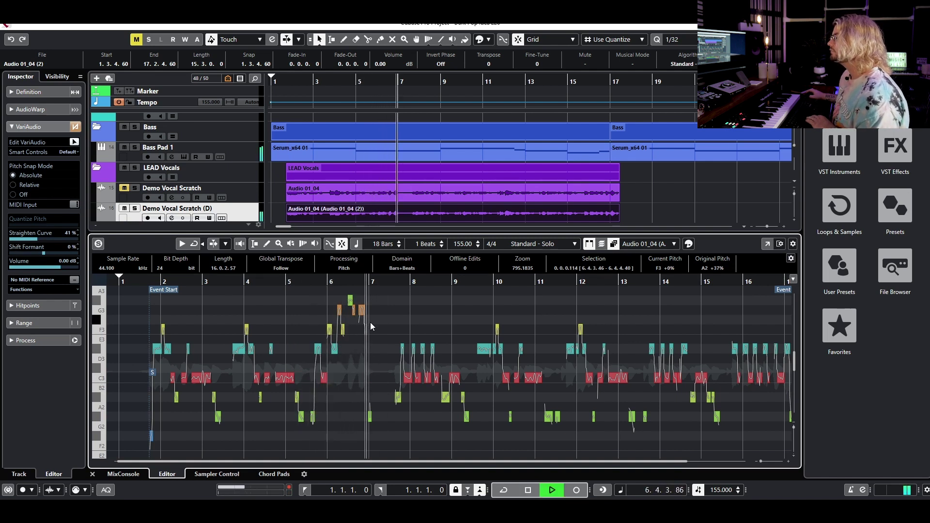
key(space)
Raise the two G3 notes late in bar 6 to G#3 and the peak note to A#3, and audition the phrase.
drag(356, 311, 354, 306)
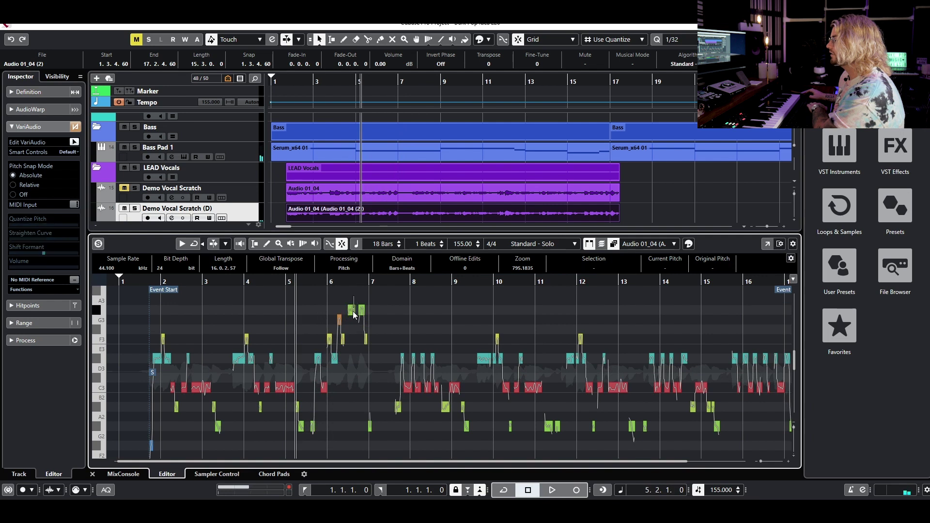
click(354, 310)
scroll(356, 317, up, 1)
key(space)
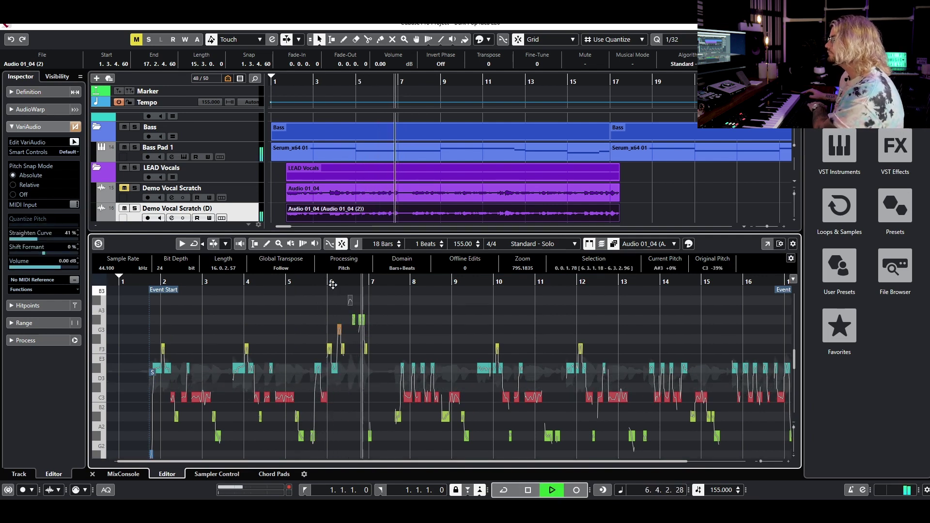
key(h)
drag(361, 320, 361, 300)
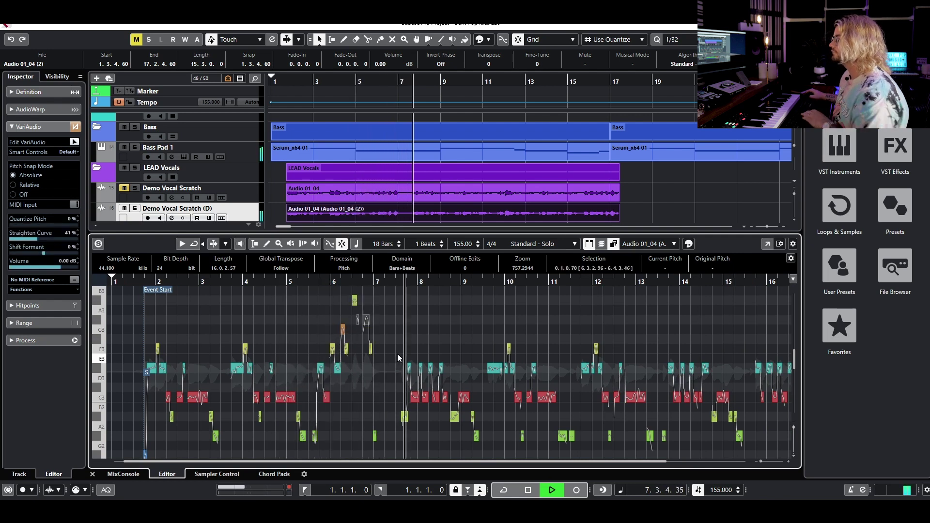
key(space)
key(g)
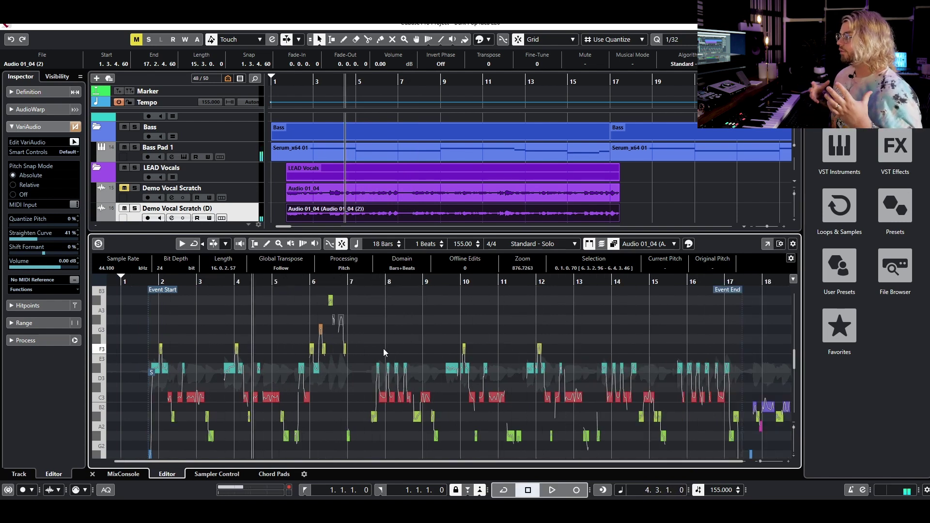